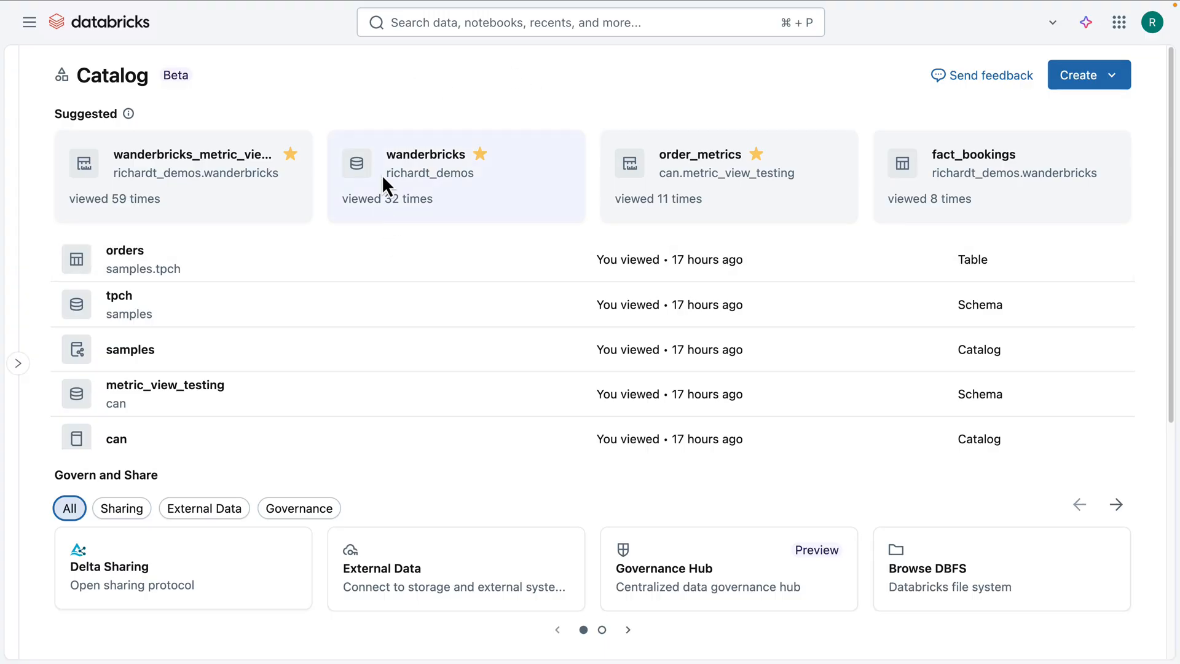
# Step: Open wanderbricks_metric_view1 in the wanderbricks schema and inspect the details of the Total Num Guests and Avg Num Guests measures
pyautogui.click(406, 158)
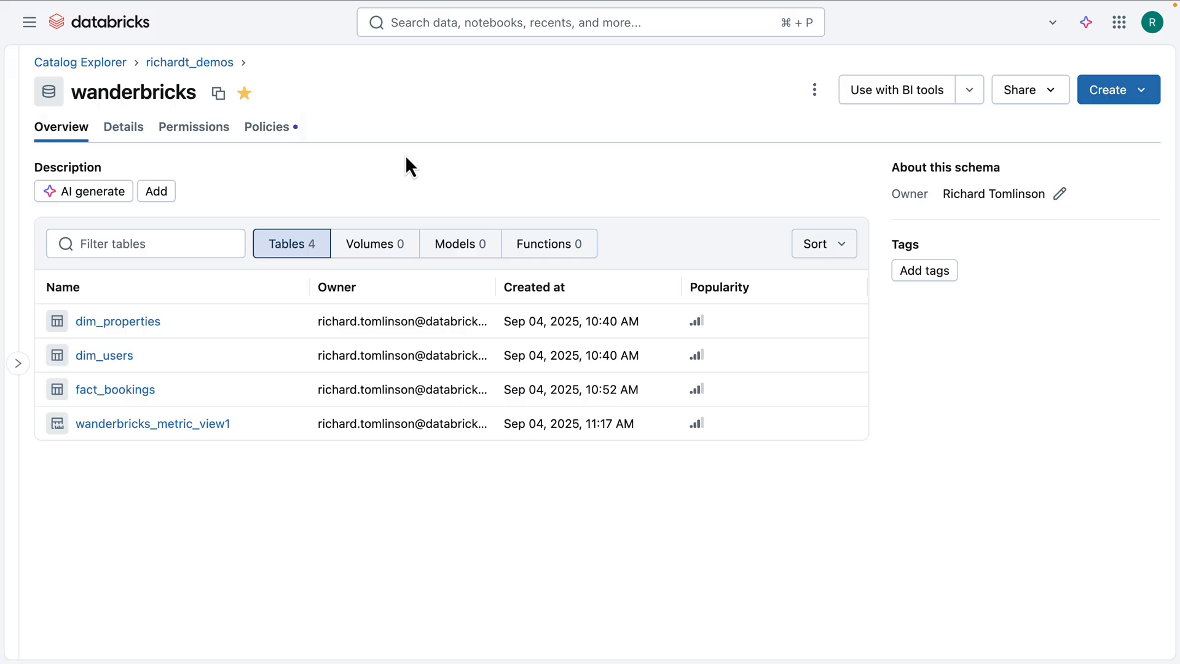
pyautogui.click(188, 432)
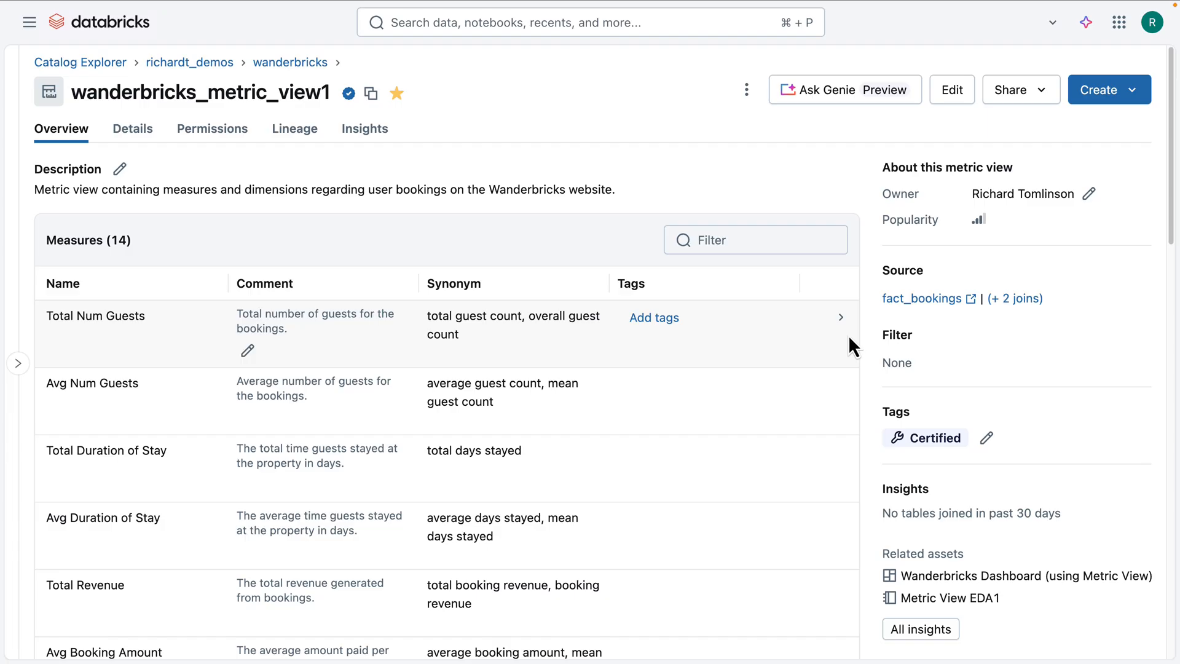
pyautogui.click(841, 317)
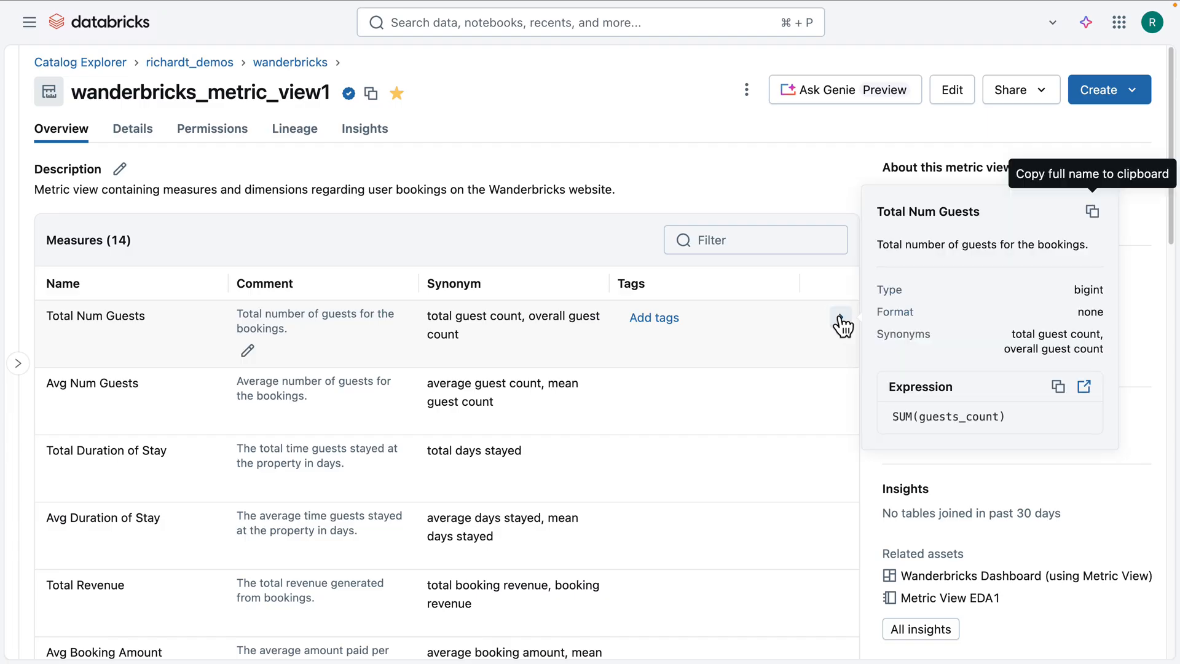
pyautogui.click(840, 318)
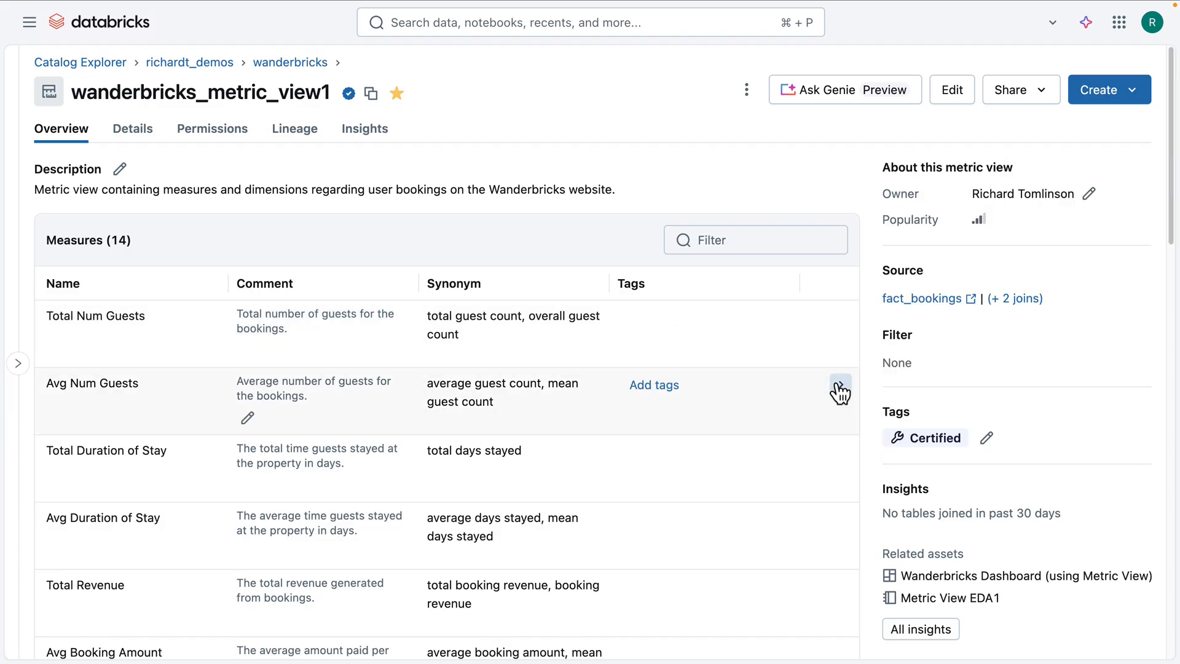
pyautogui.click(839, 384)
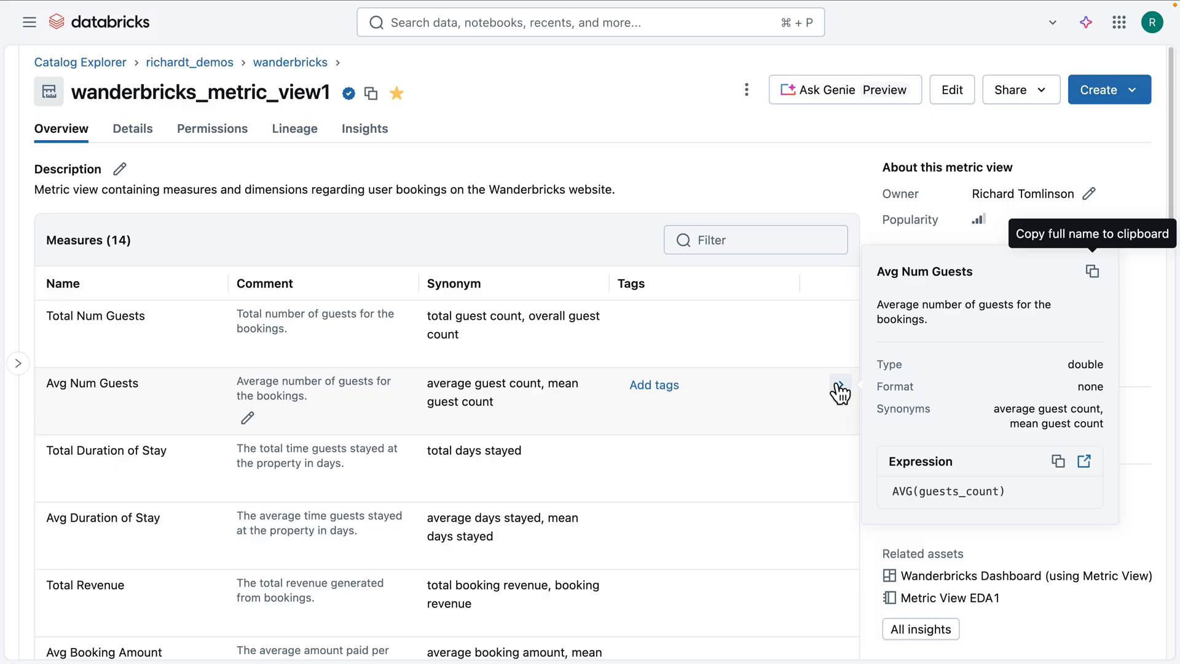
pyautogui.click(840, 389)
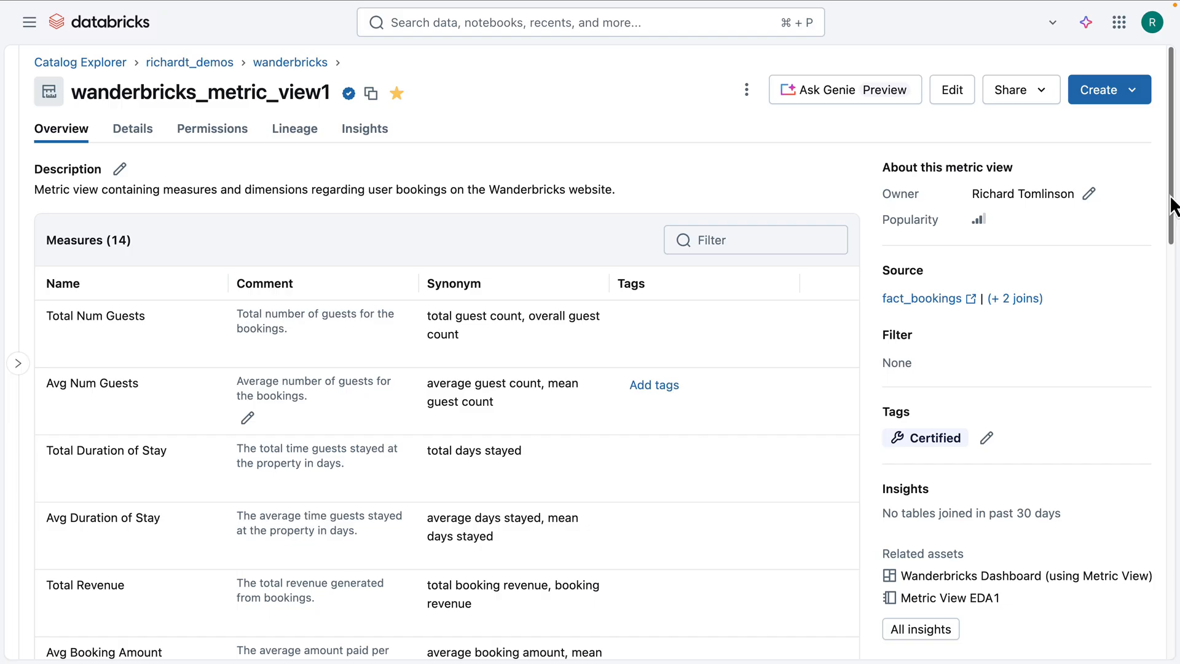
# Step: Review the metric view's measures and dimensions with their comments, synonyms and tags
pyautogui.scroll(-1, 1173, 218)
pyautogui.scroll(-5, 1172, 218)
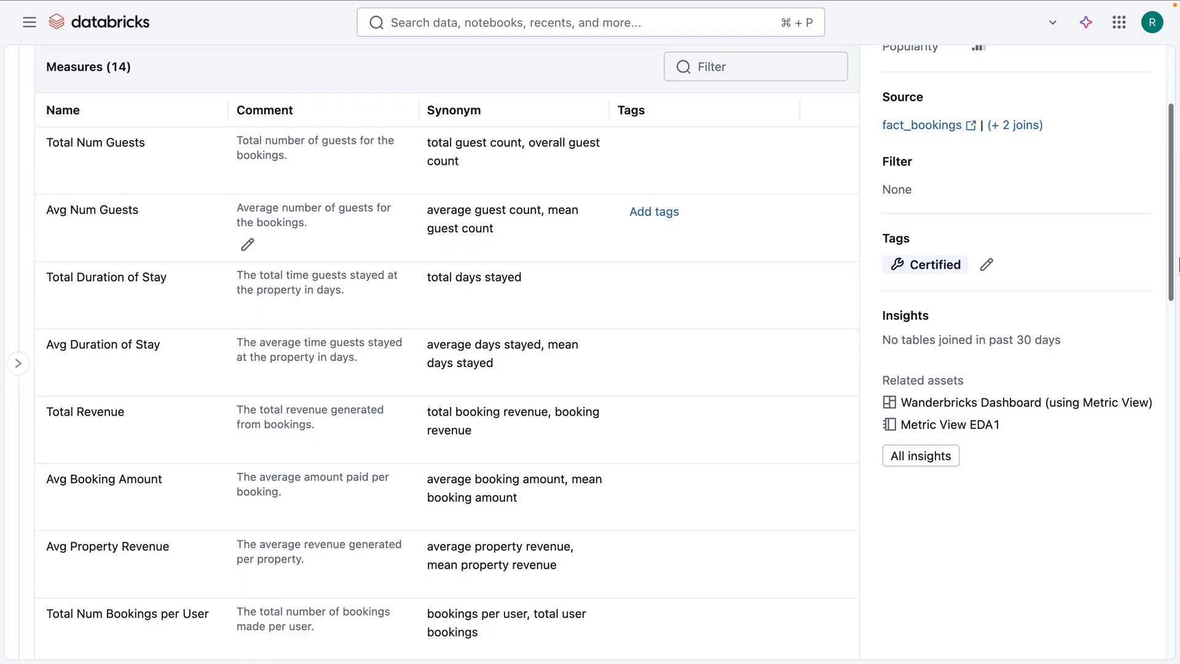
pyautogui.scroll(-5, 447, 354)
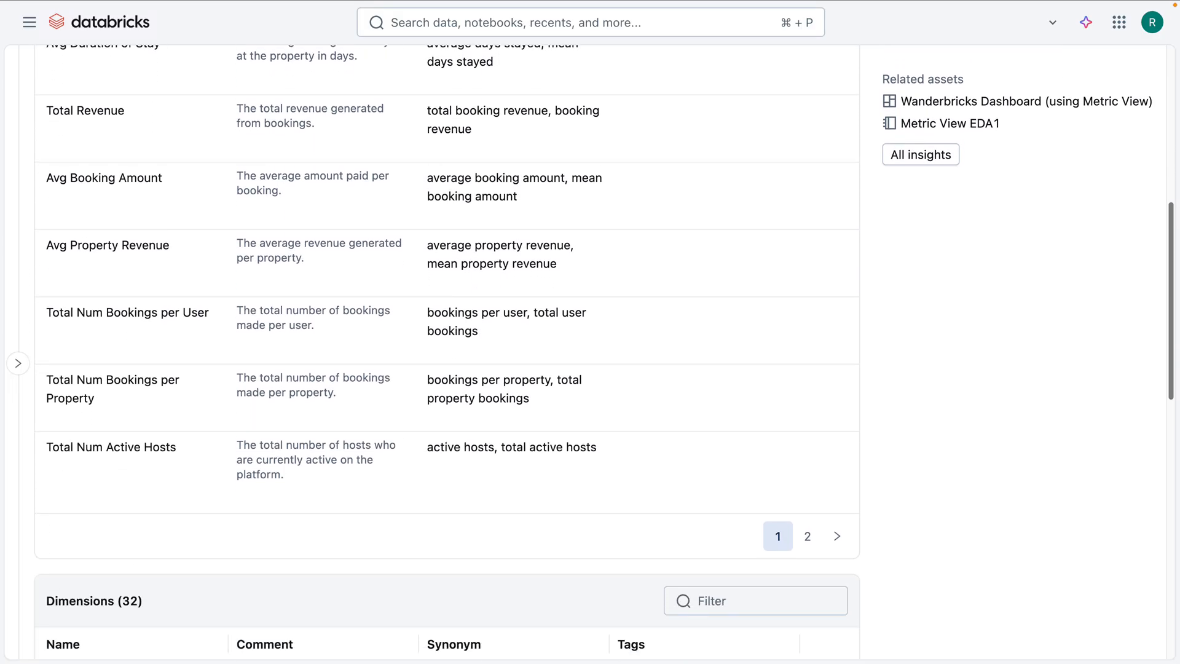
pyautogui.scroll(-8, 448, 354)
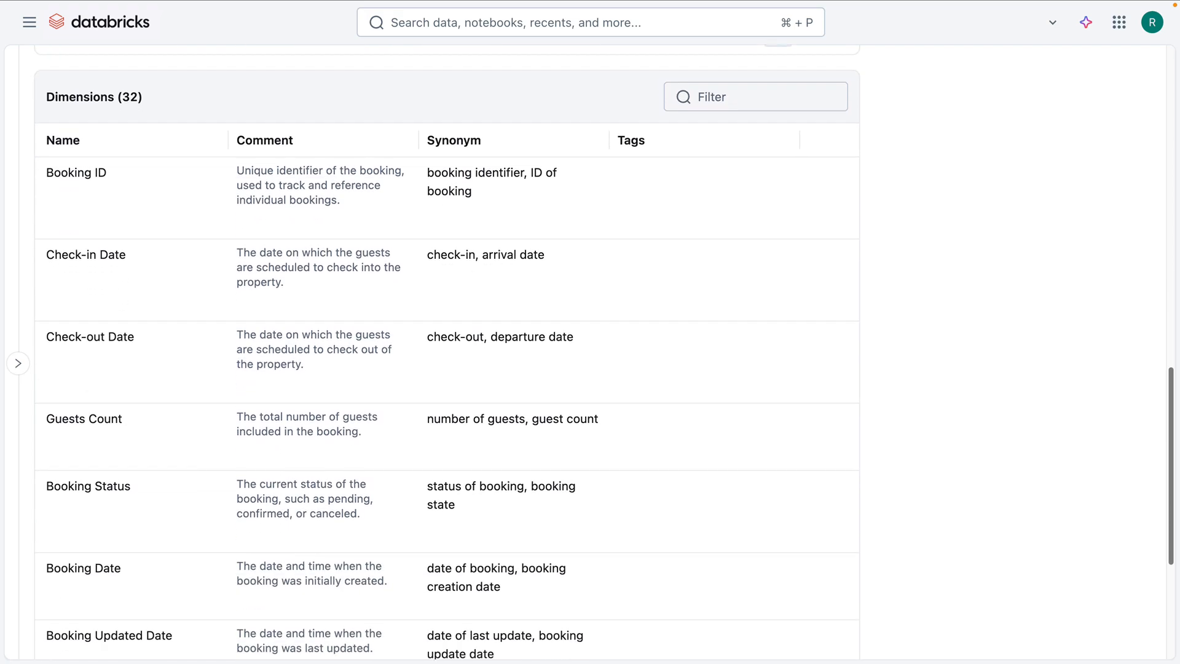
pyautogui.scroll(-1, 448, 354)
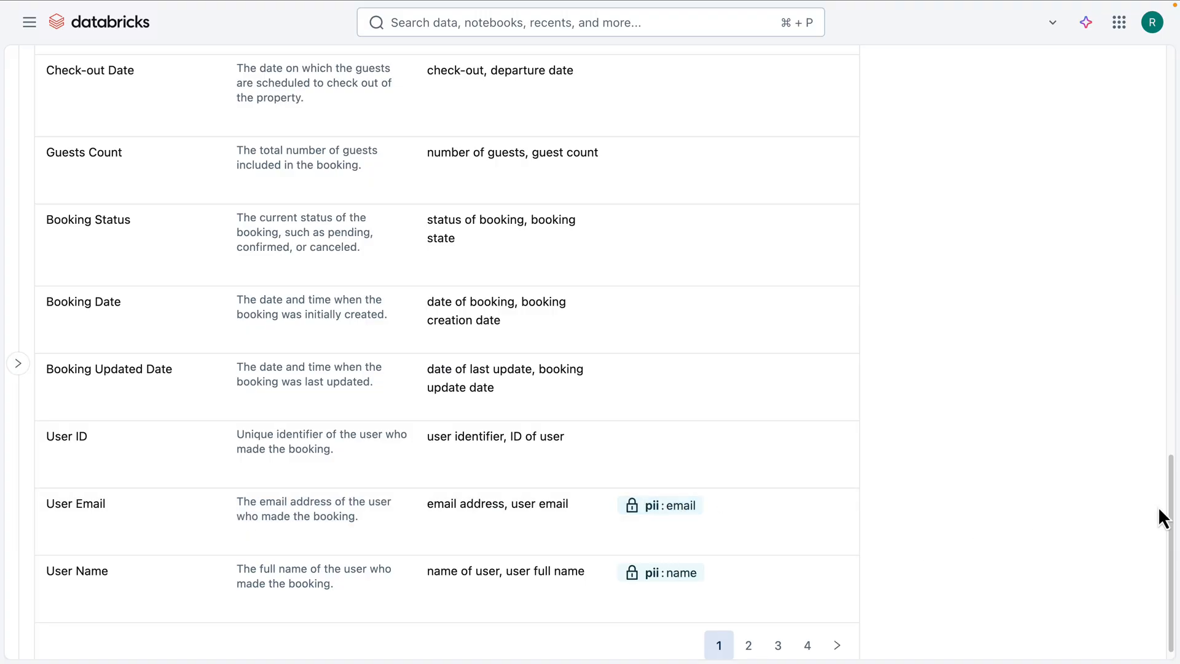
pyautogui.scroll(10, 1159, 507)
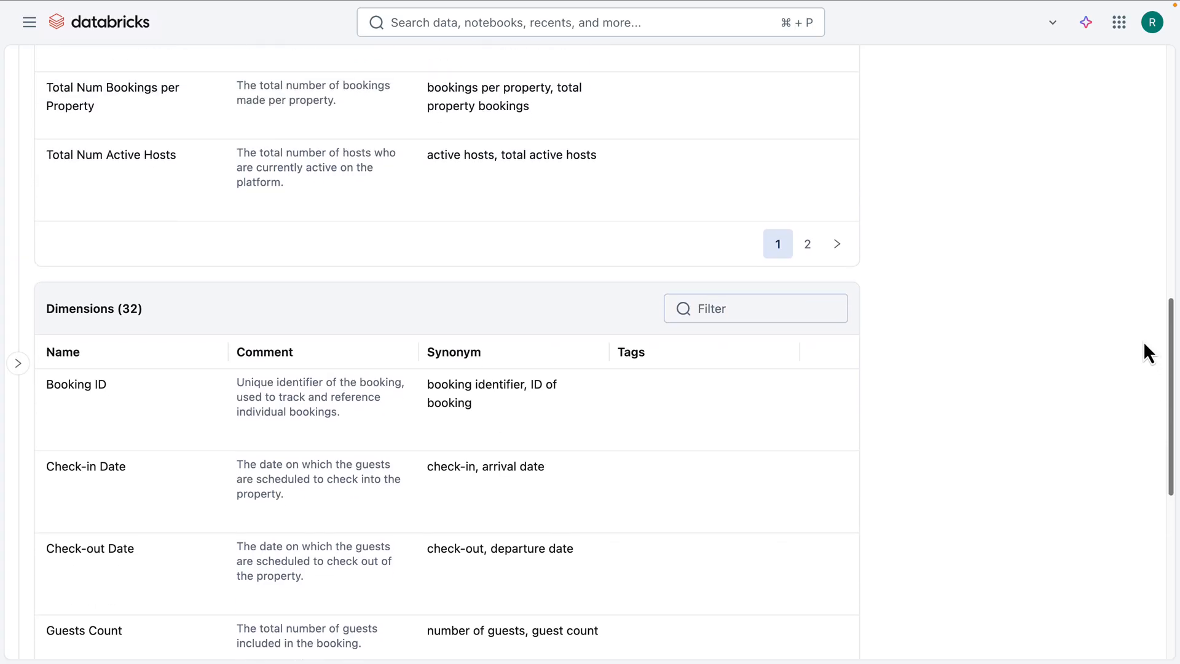
pyautogui.scroll(15, 1143, 341)
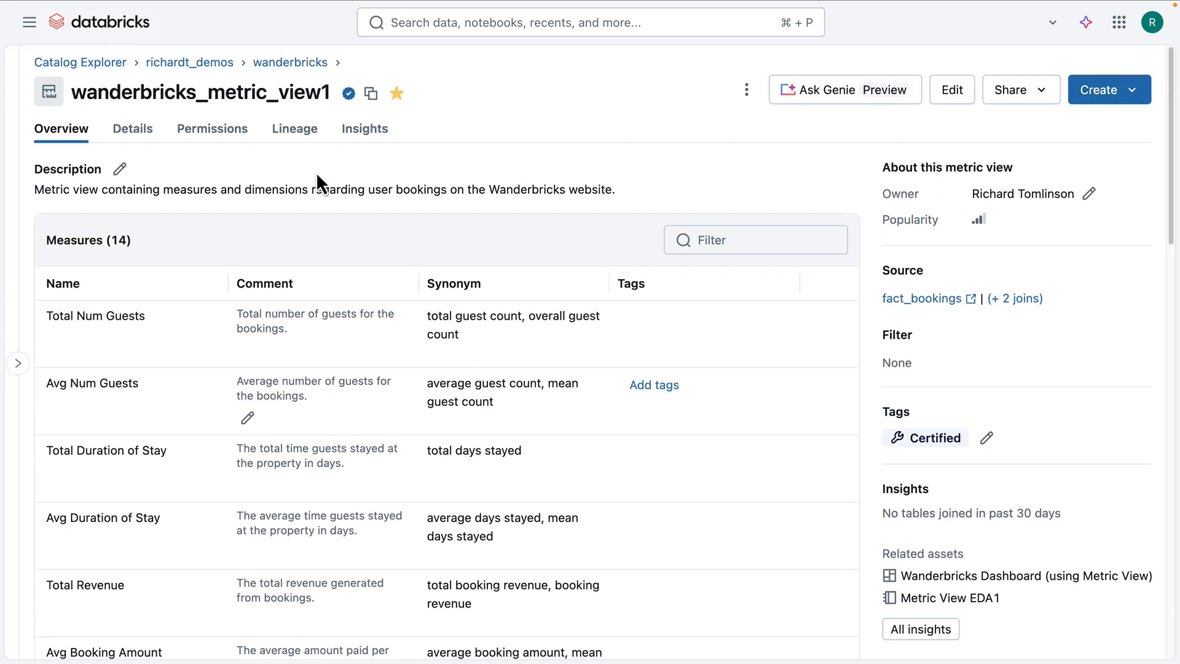
# Step: Show the full YAML definition of the metric view
pyautogui.click(140, 130)
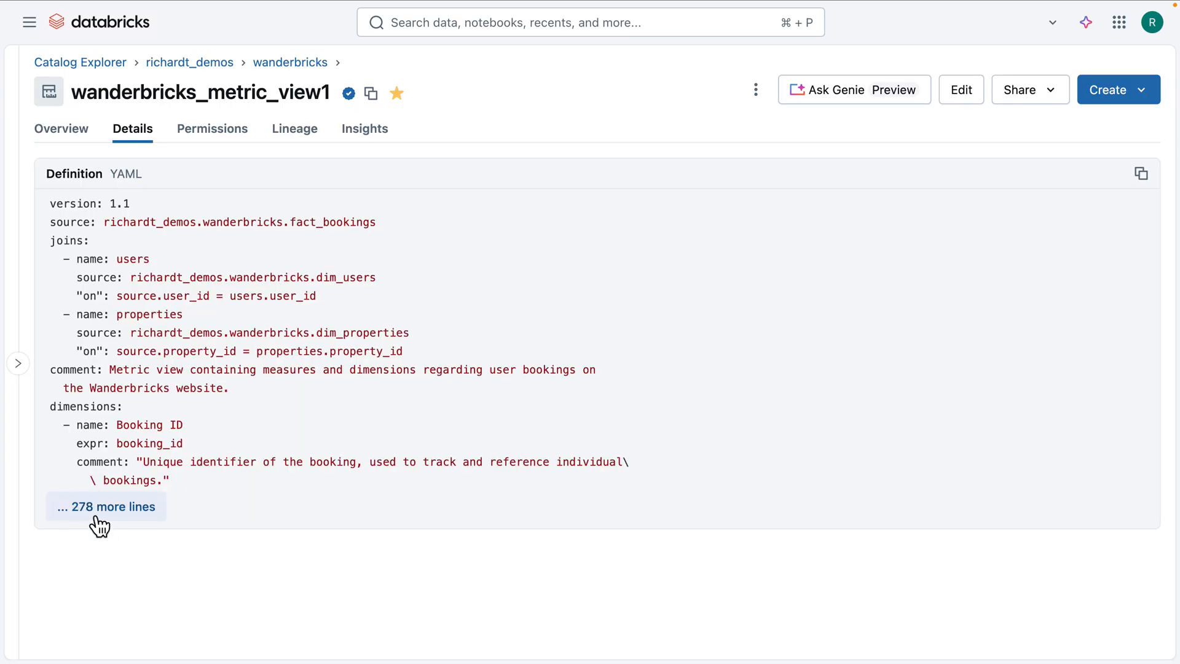
pyautogui.click(98, 508)
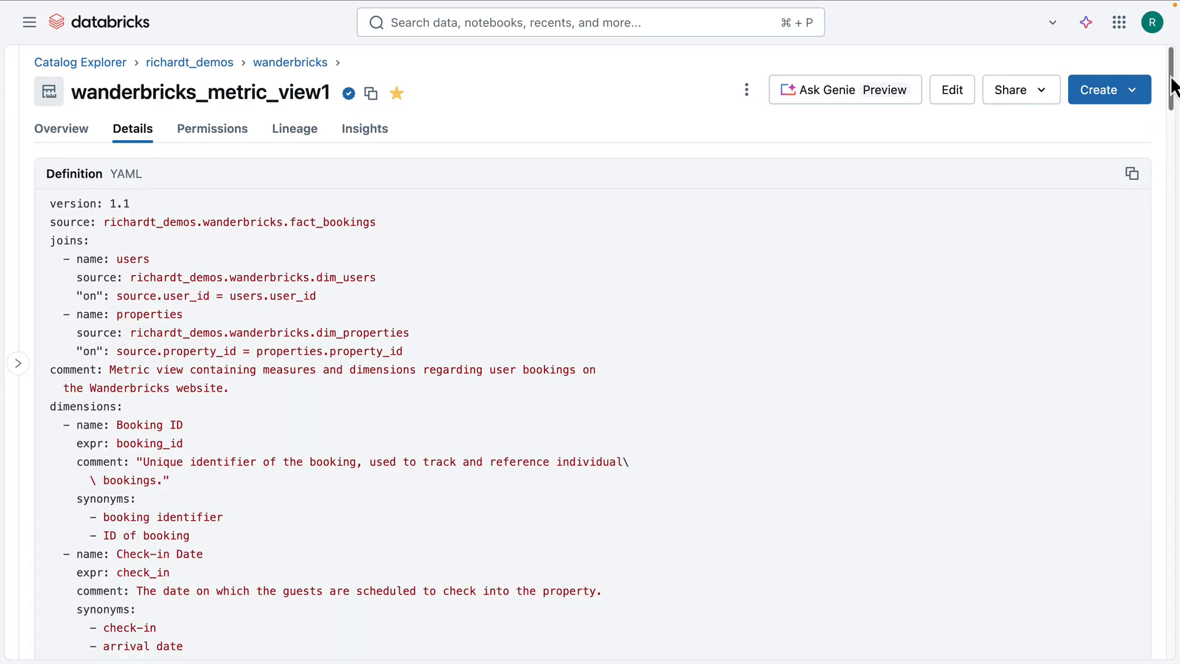
pyautogui.moveTo(1172, 83)
pyautogui.mouseDown()
pyautogui.moveTo(1174, 228)
pyautogui.moveTo(1157, 76)
pyautogui.mouseUp()
# Step: Review the metric view's permissions and the privileges that can be granted on it, leaving without granting any
pyautogui.click(236, 137)
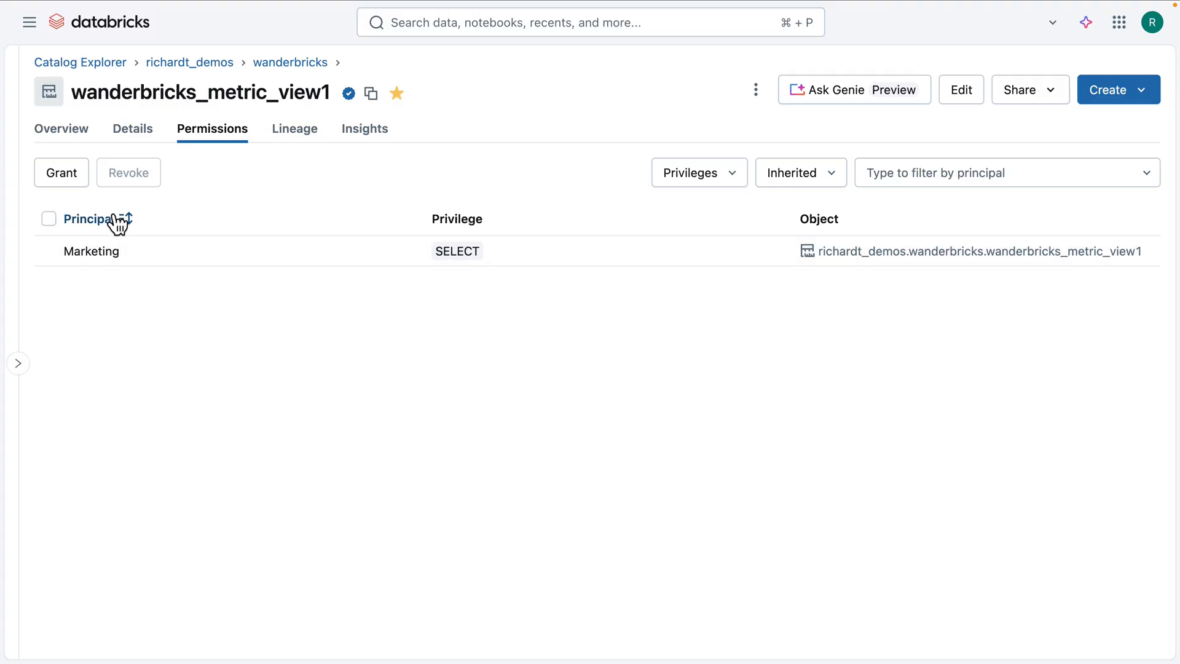
pyautogui.click(66, 174)
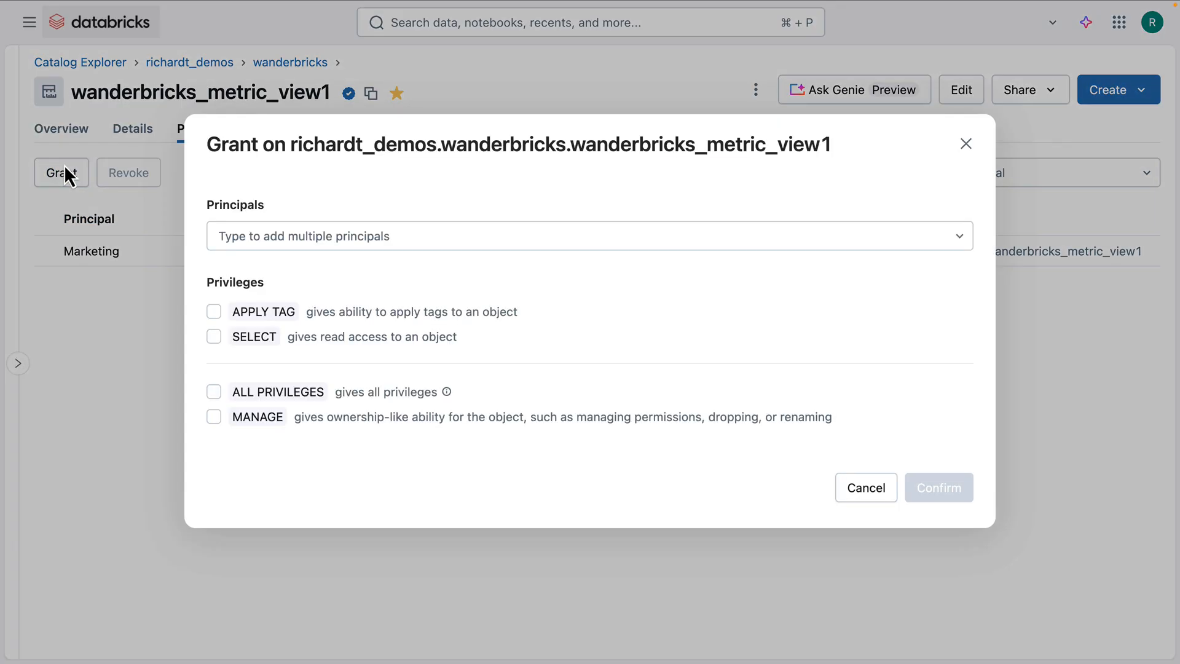
pyautogui.click(863, 491)
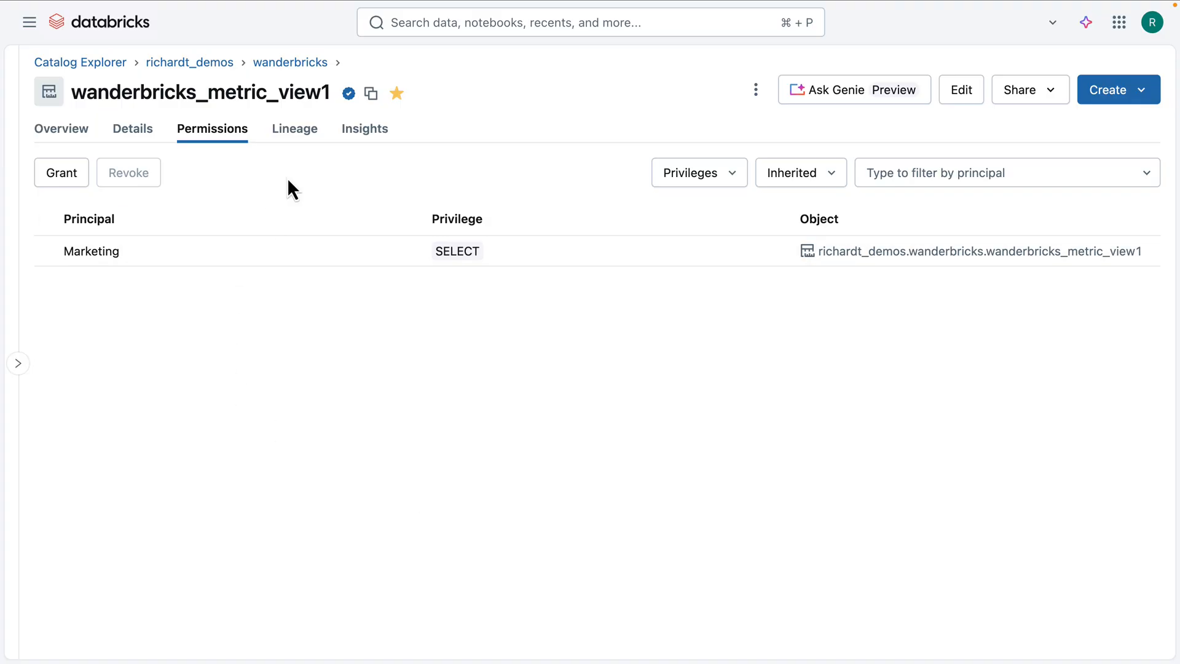
# Step: Open the metric view's lineage graph and expand the upstream tables of dim_properties
pyautogui.click(305, 136)
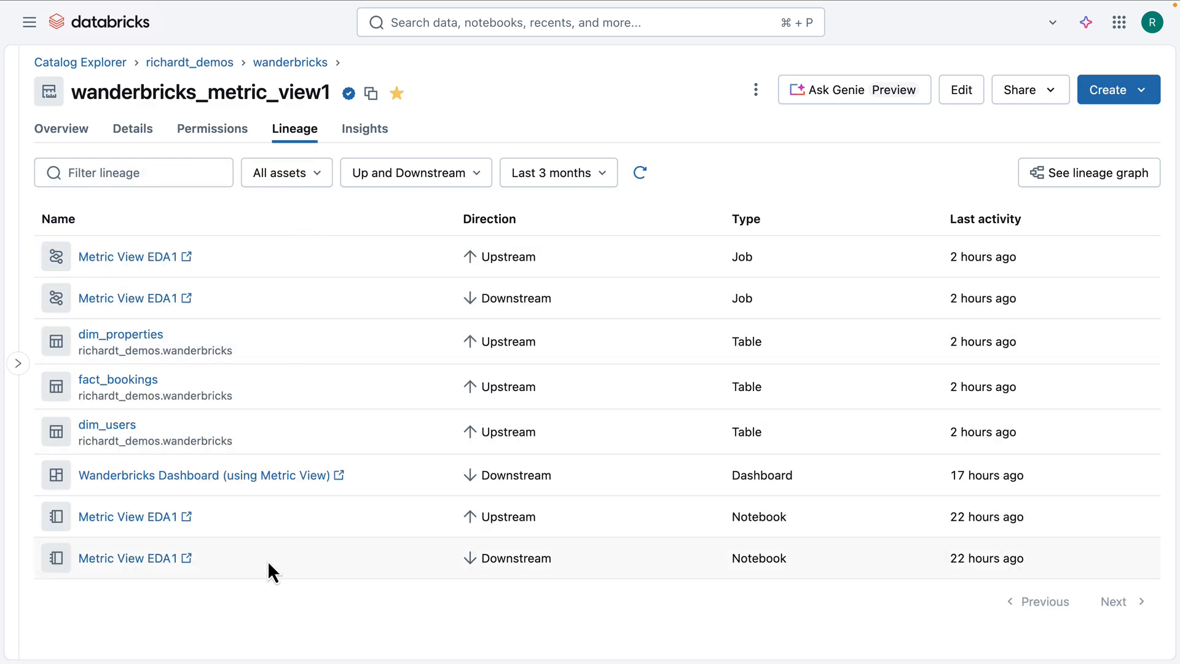
pyautogui.click(1053, 182)
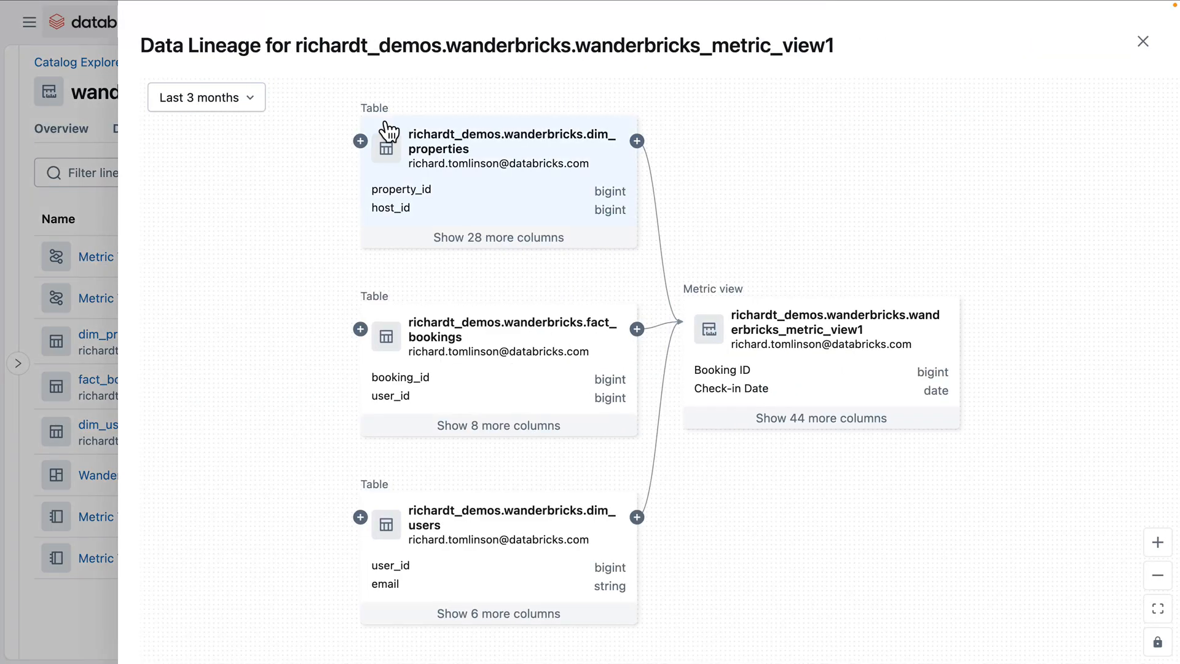
pyautogui.click(360, 140)
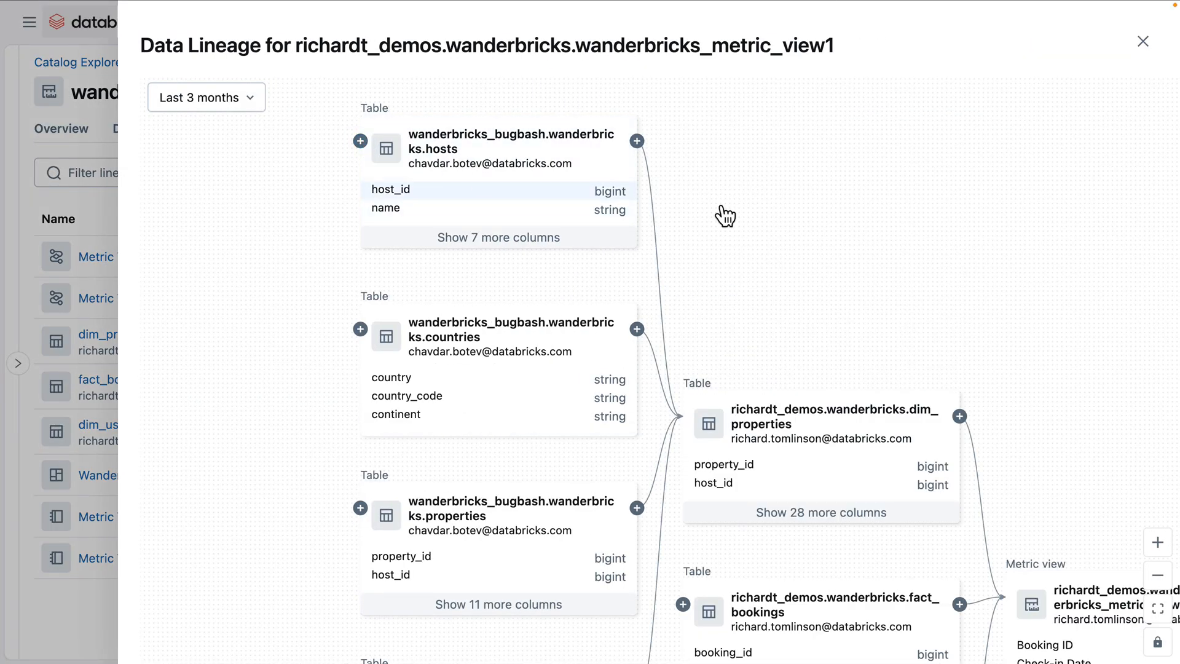
pyautogui.moveTo(1094, 263); pyautogui.dragTo(706, 61)
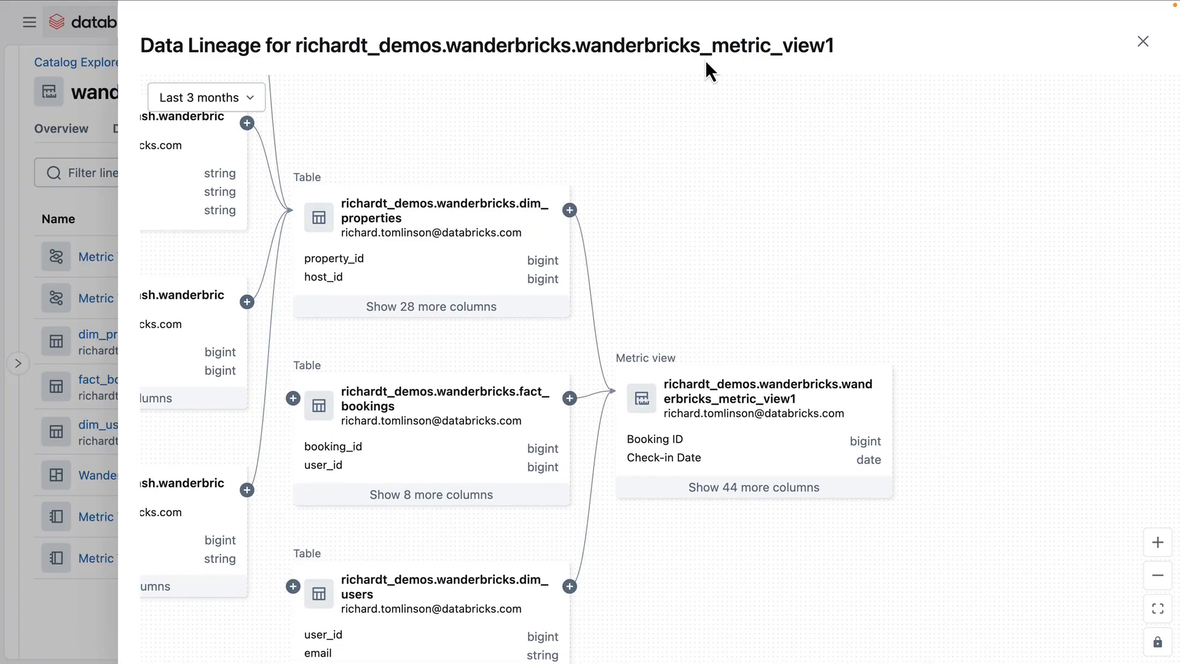
# Step: Examine the columns and the upstream and downstream assets of the metric view node, and close the lineage graph
pyautogui.click(762, 398)
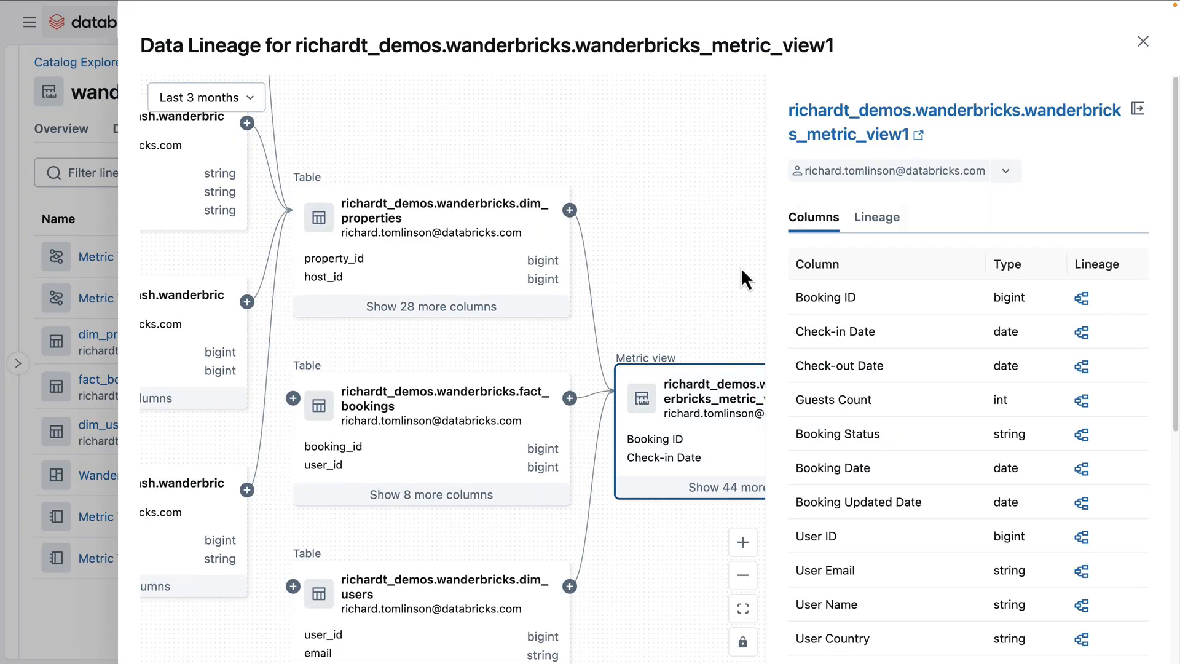
pyautogui.click(871, 219)
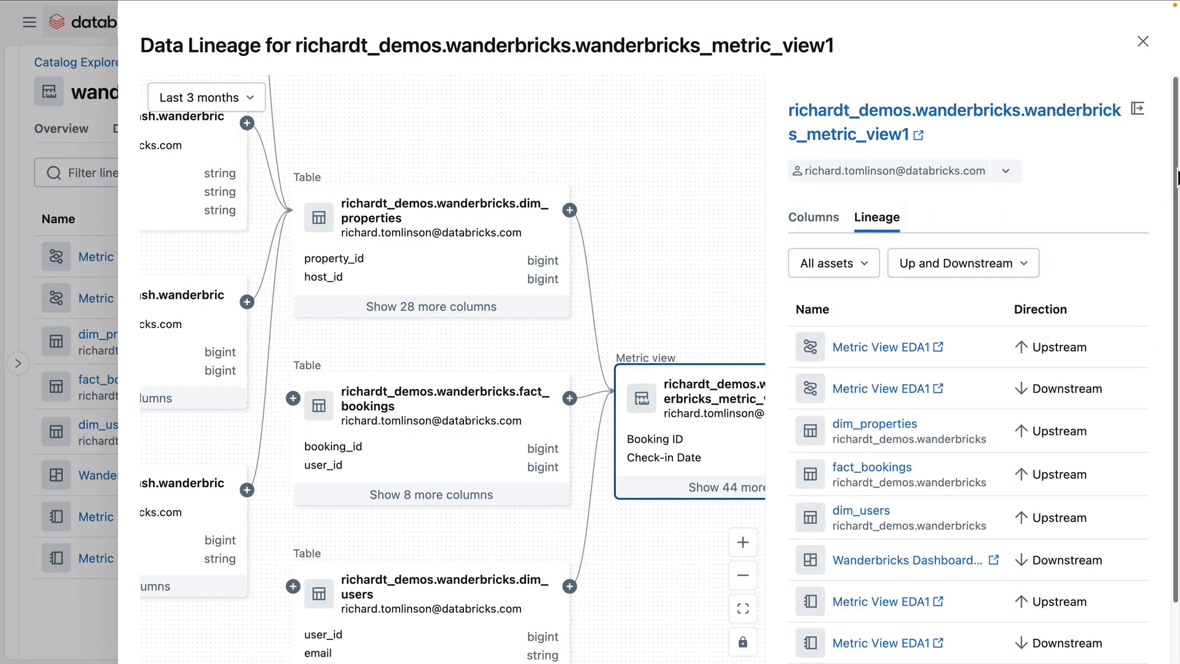
pyautogui.scroll(-2, 1175, 203)
pyautogui.moveTo(1176, 203); pyautogui.dragTo(1175, 225)
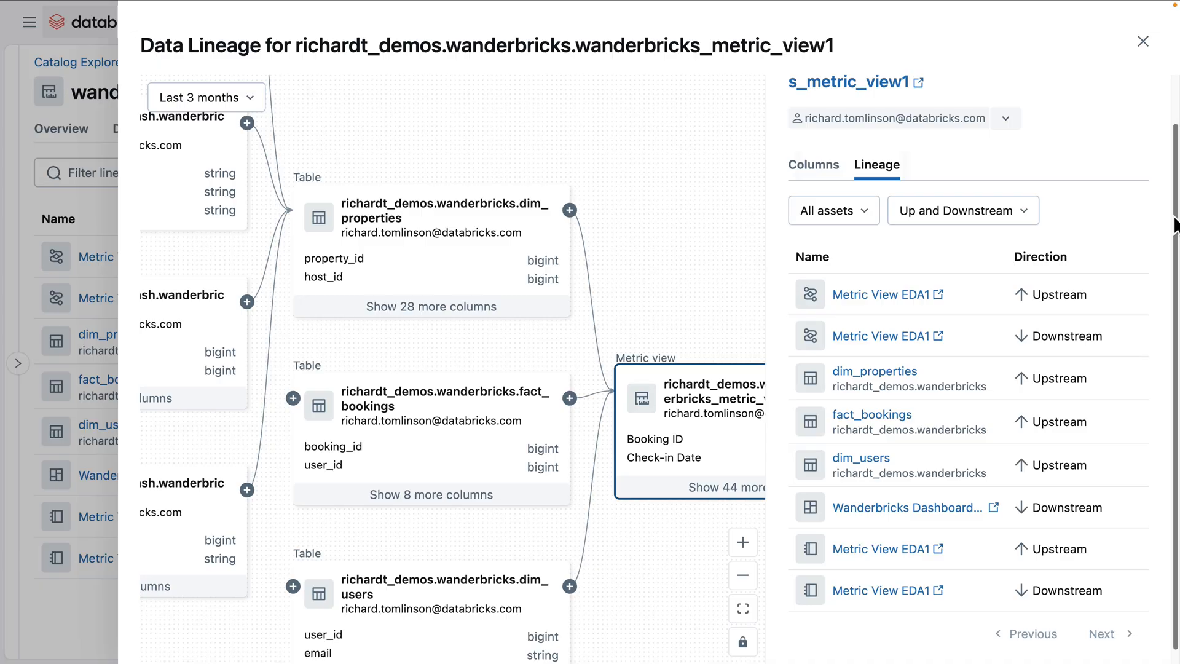
pyautogui.click(1143, 41)
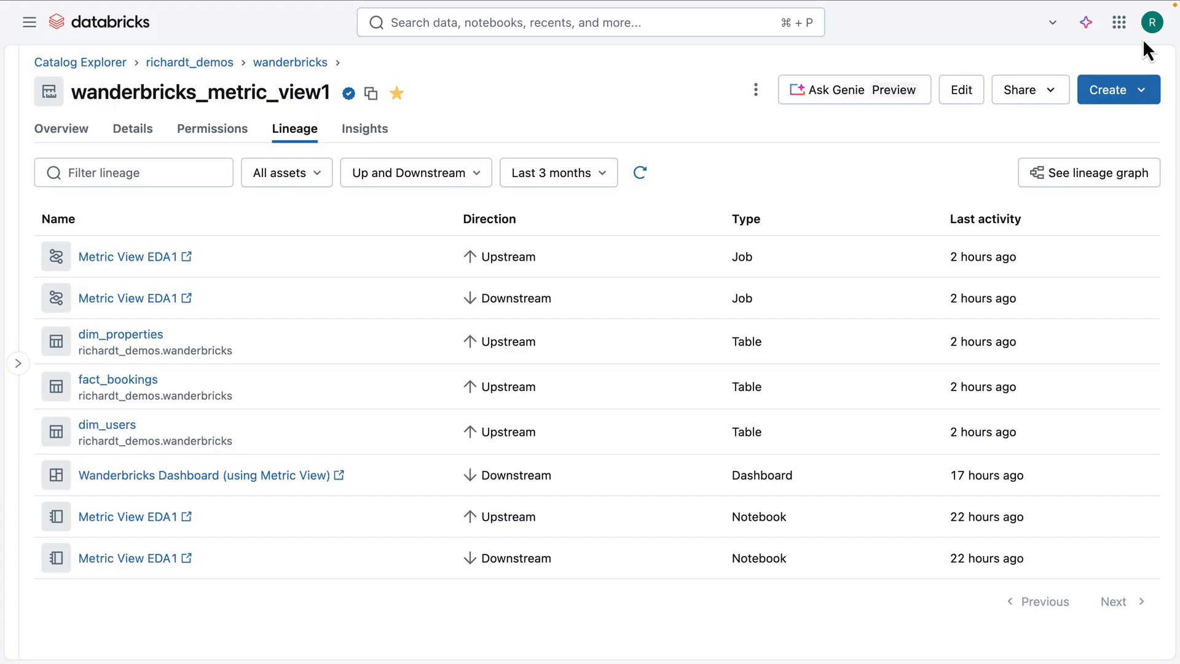
# Step: Check the metric view's usage insights and return to its overview
pyautogui.click(389, 131)
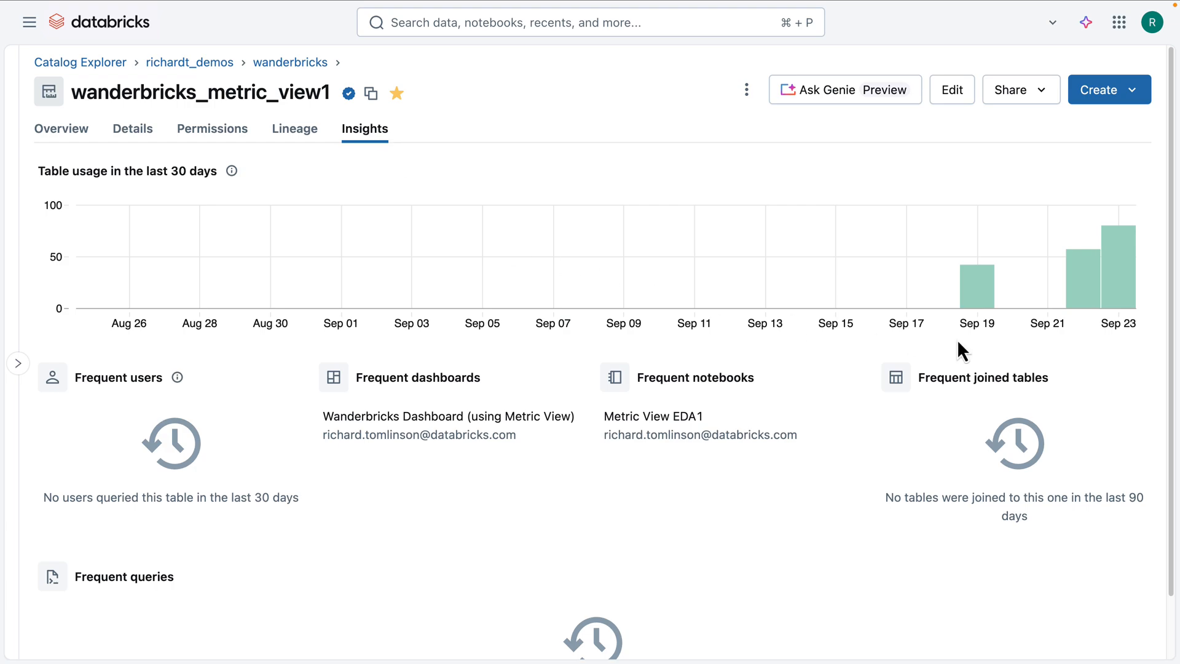
pyautogui.moveTo(1115, 246)
pyautogui.click(77, 131)
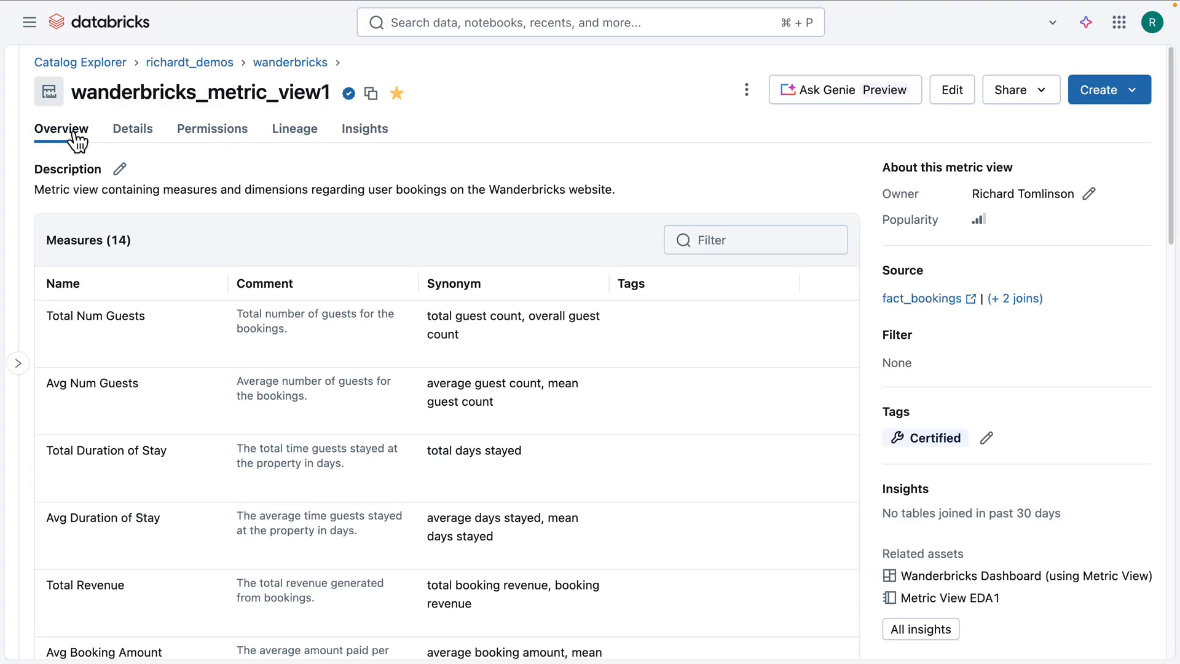
# Step: Open the fact_bookings table in the wanderbricks schema and ask the Assistant "Help me bootstrap a metric view based on this table"
pyautogui.click(277, 66)
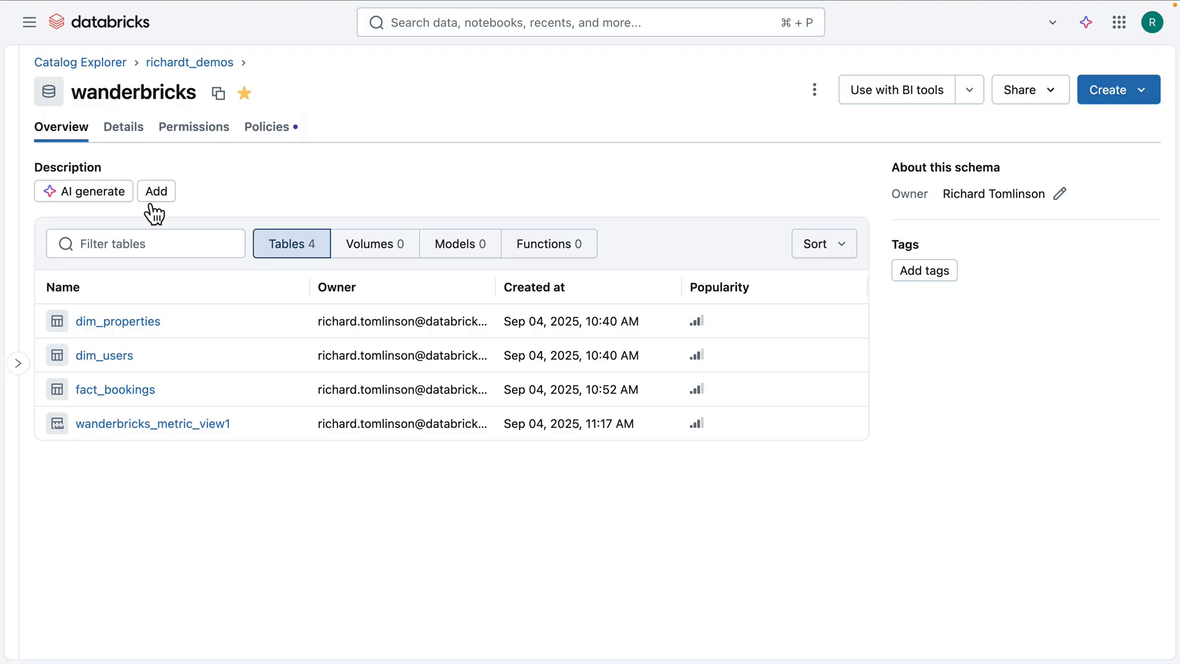
pyautogui.click(118, 390)
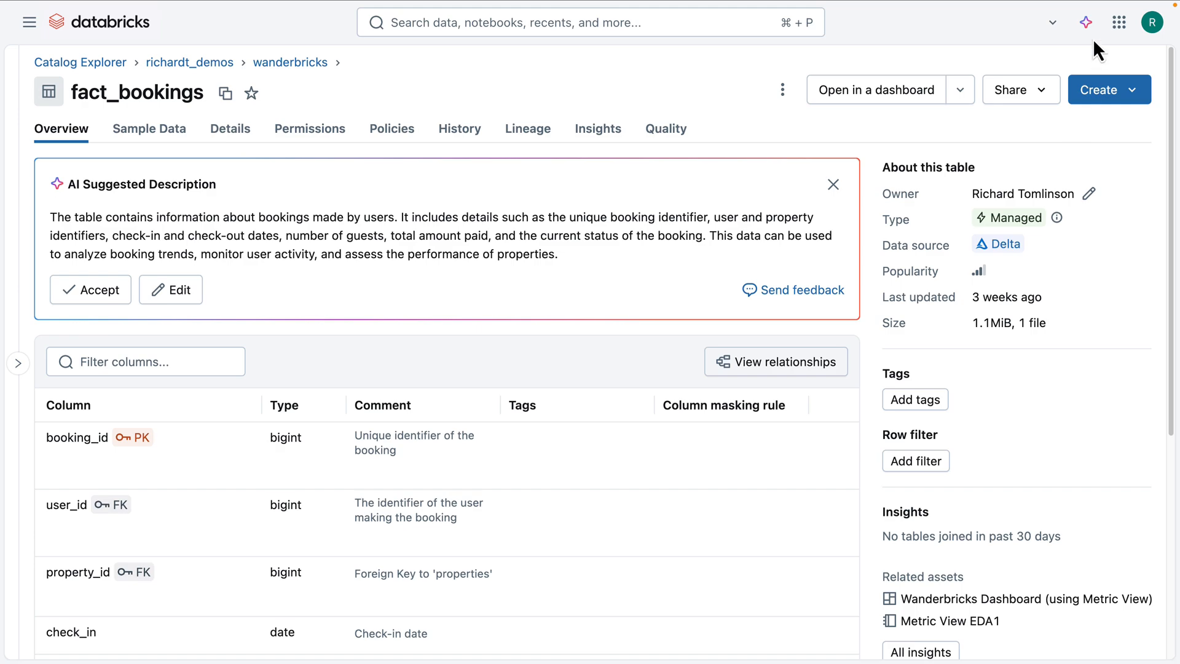
pyautogui.click(1086, 23)
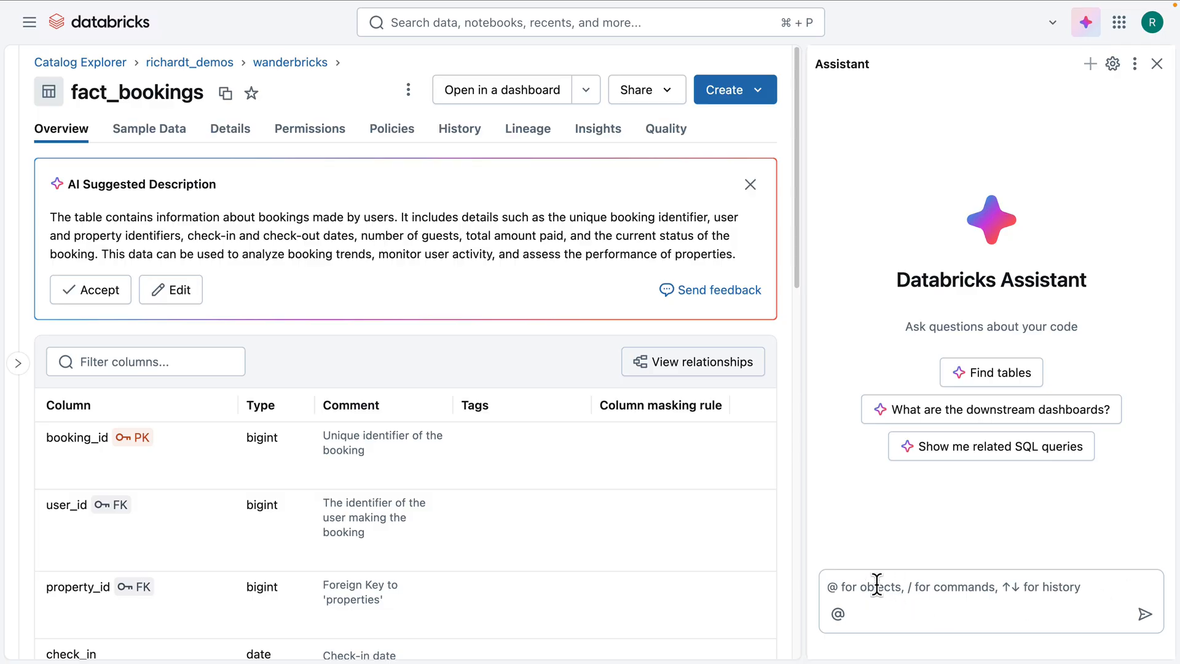
pyautogui.write('Help me bootstrap a metric vie')
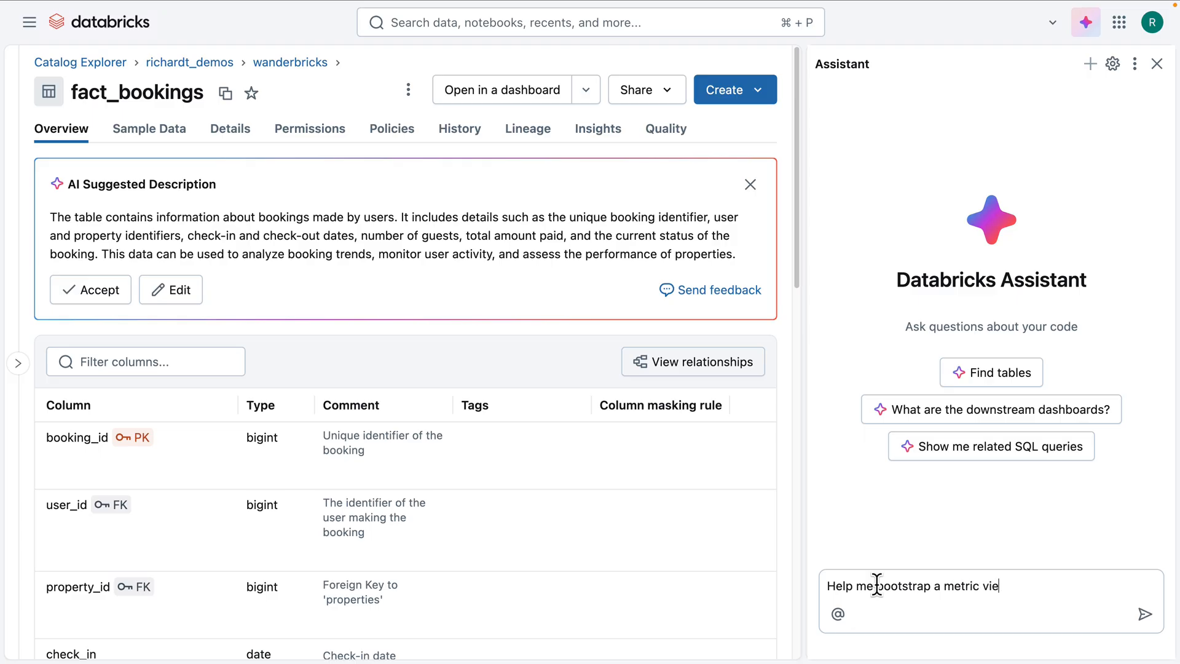
pyautogui.write('w based on this table')
pyautogui.press('Return')
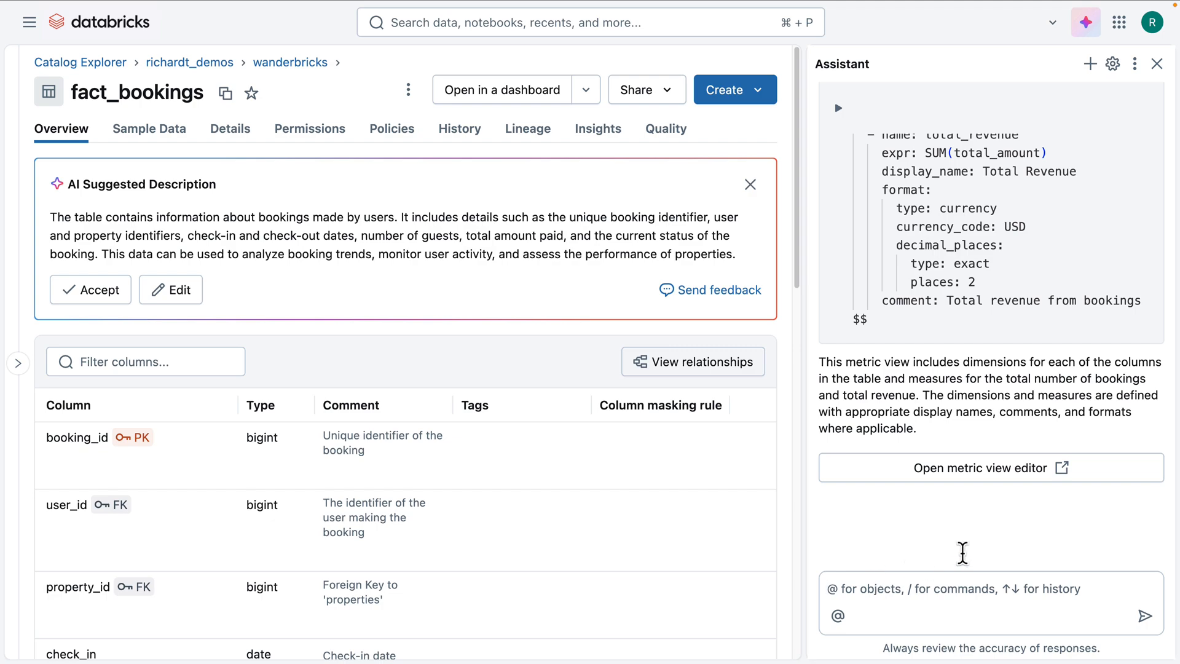
# Step: Open the Assistant's generated definition in the metric view editor and set its destination to catalog richardt_demos, schema wanderbricks
pyautogui.click(1023, 468)
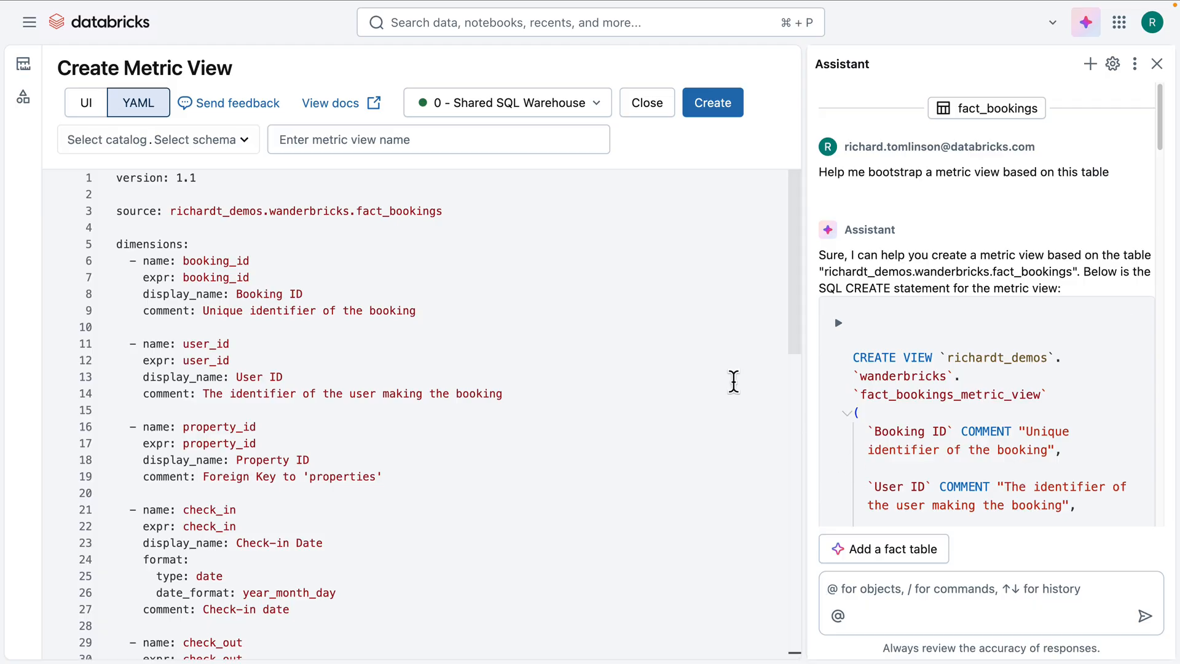
pyautogui.moveTo(797, 249); pyautogui.dragTo(809, 211)
pyautogui.click(135, 142)
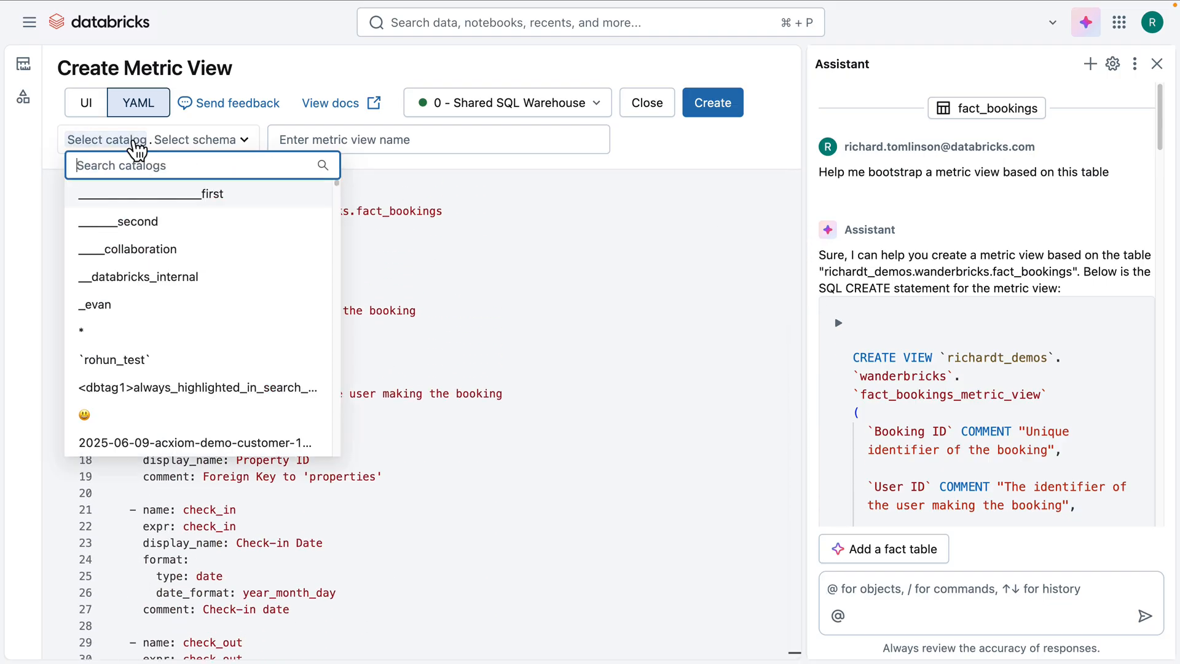
pyautogui.write('richardt')
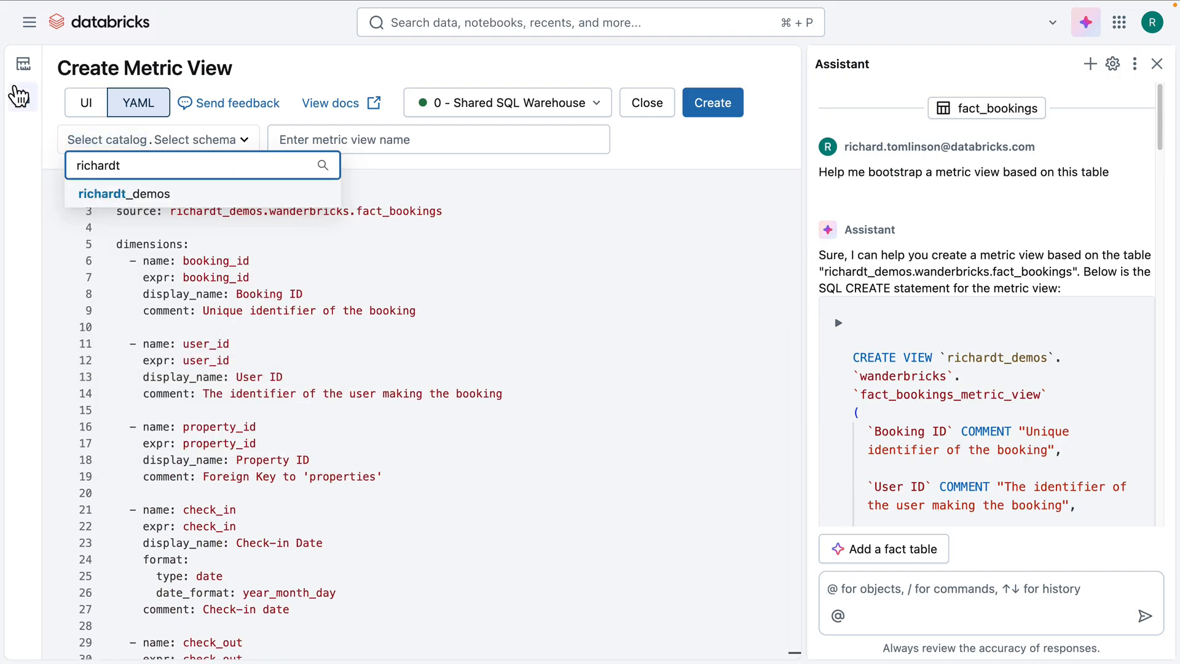
pyautogui.click(86, 193)
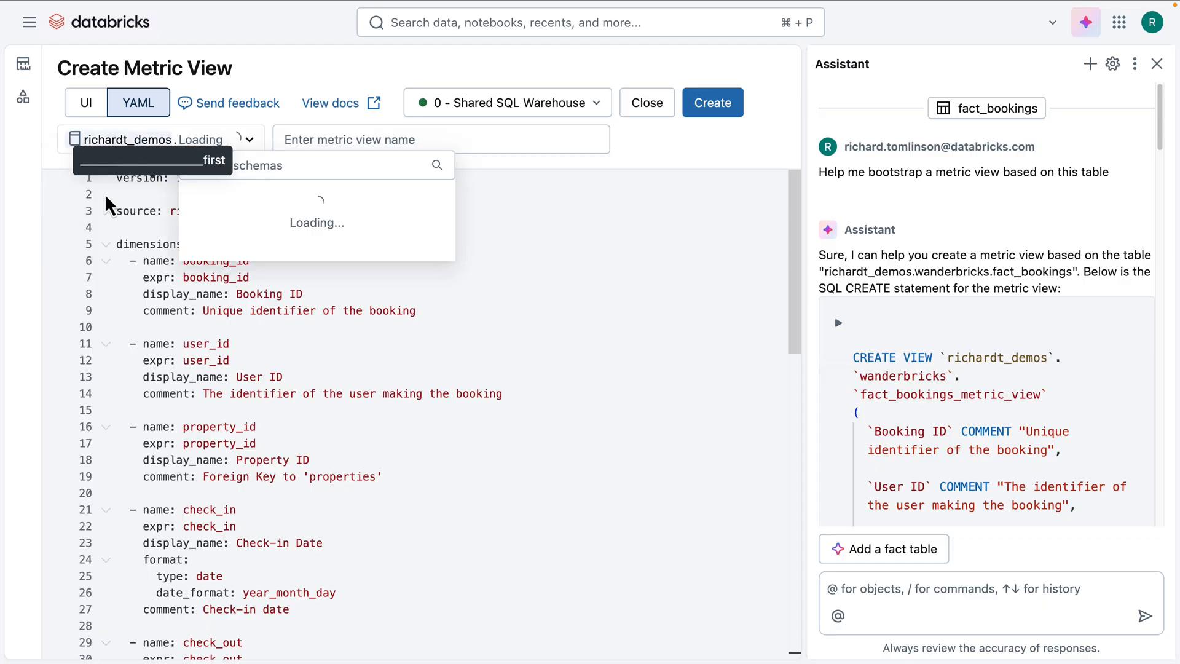
pyautogui.scroll(-3, 282, 403)
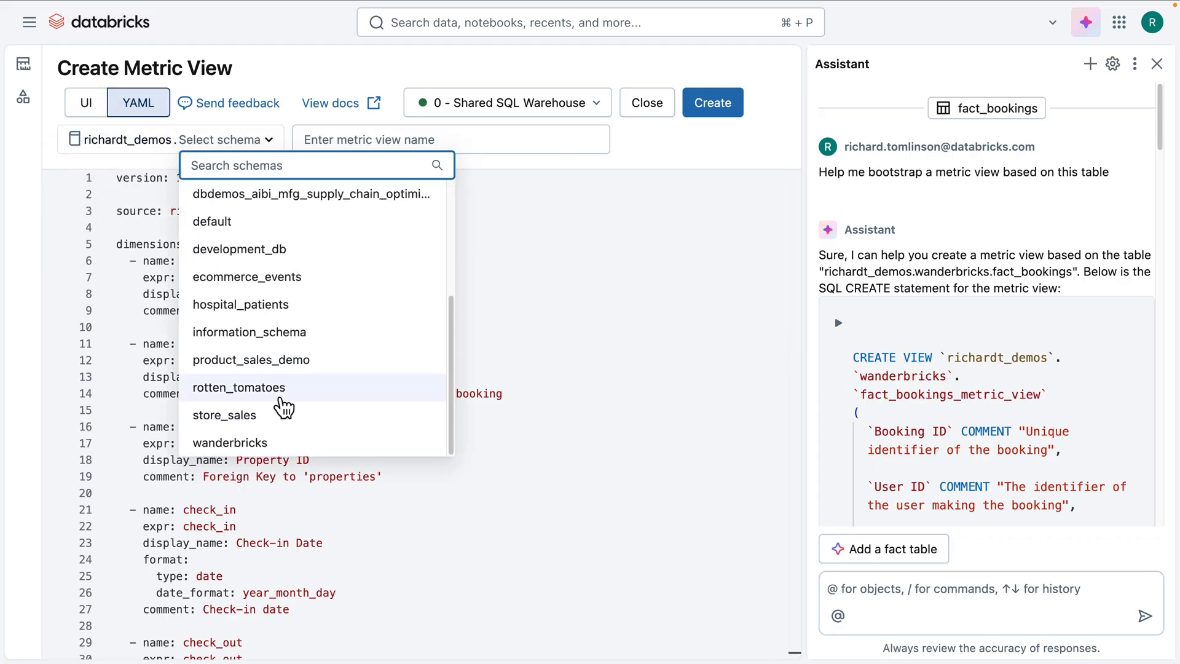
pyautogui.click(281, 444)
# Step: Create the metric view under the name metric_view1 and view its measures and dimensions in Catalog Explorer
pyautogui.click(387, 141)
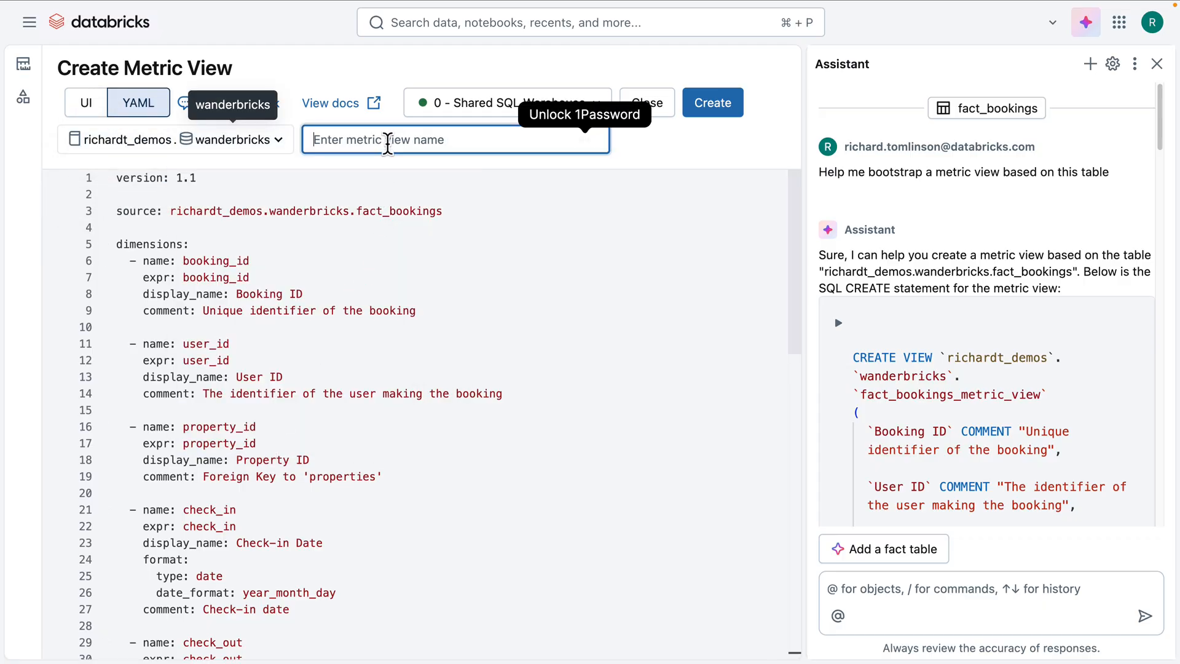
pyautogui.write('me')
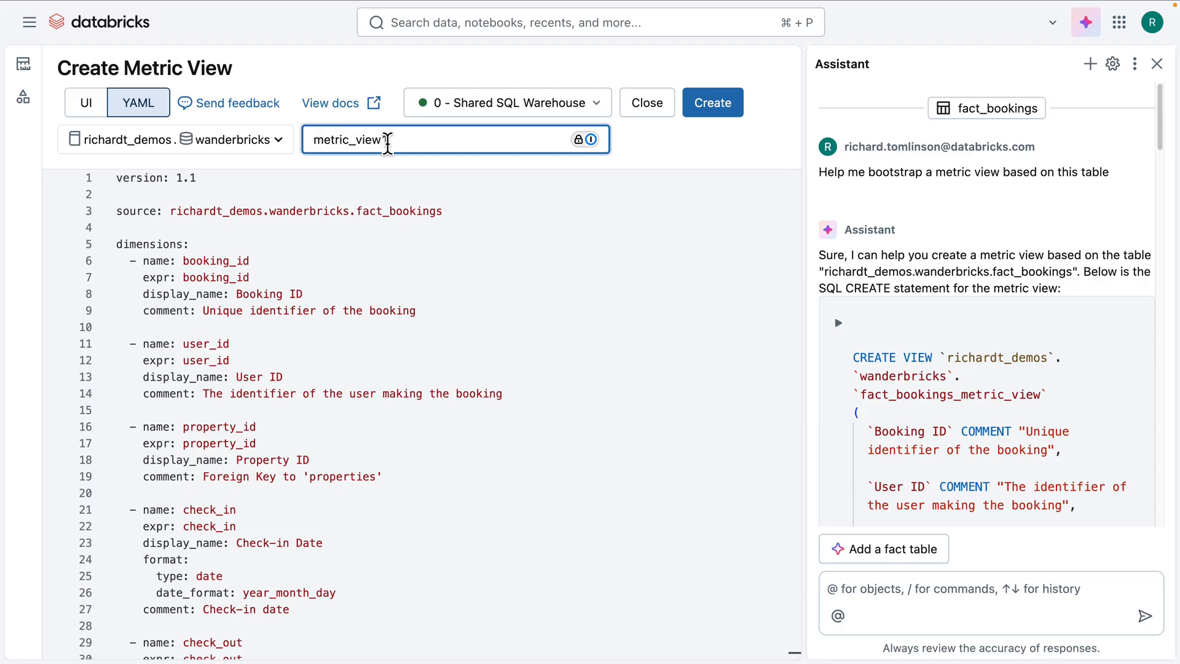
pyautogui.write('tric_view1')
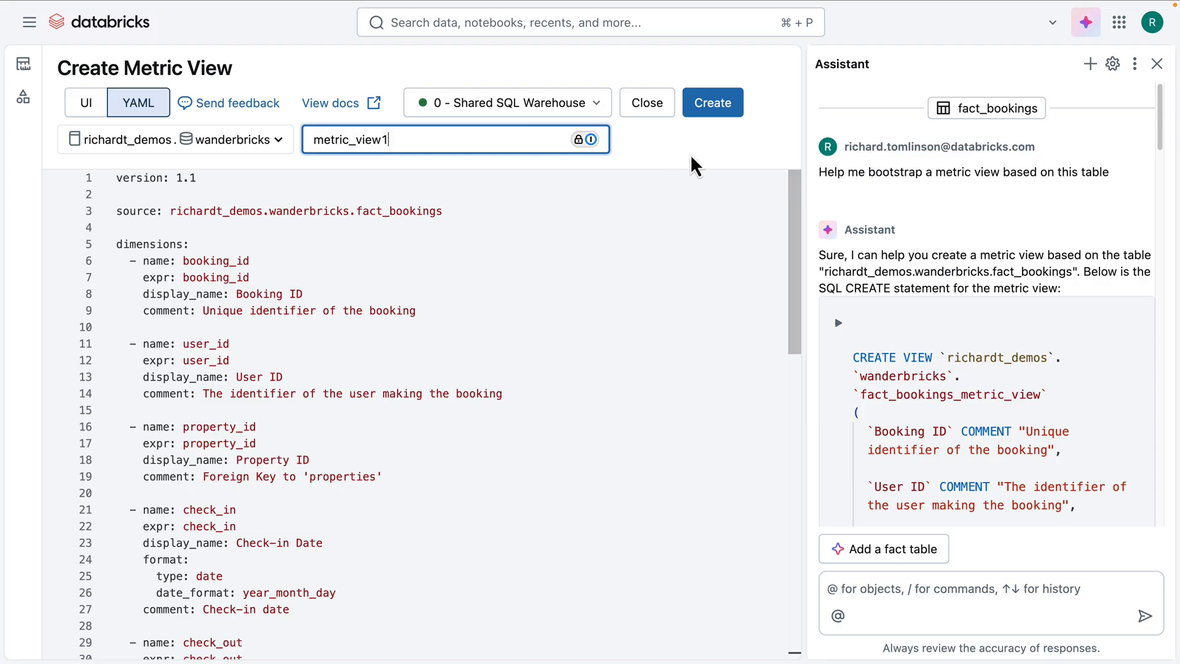
pyautogui.click(714, 105)
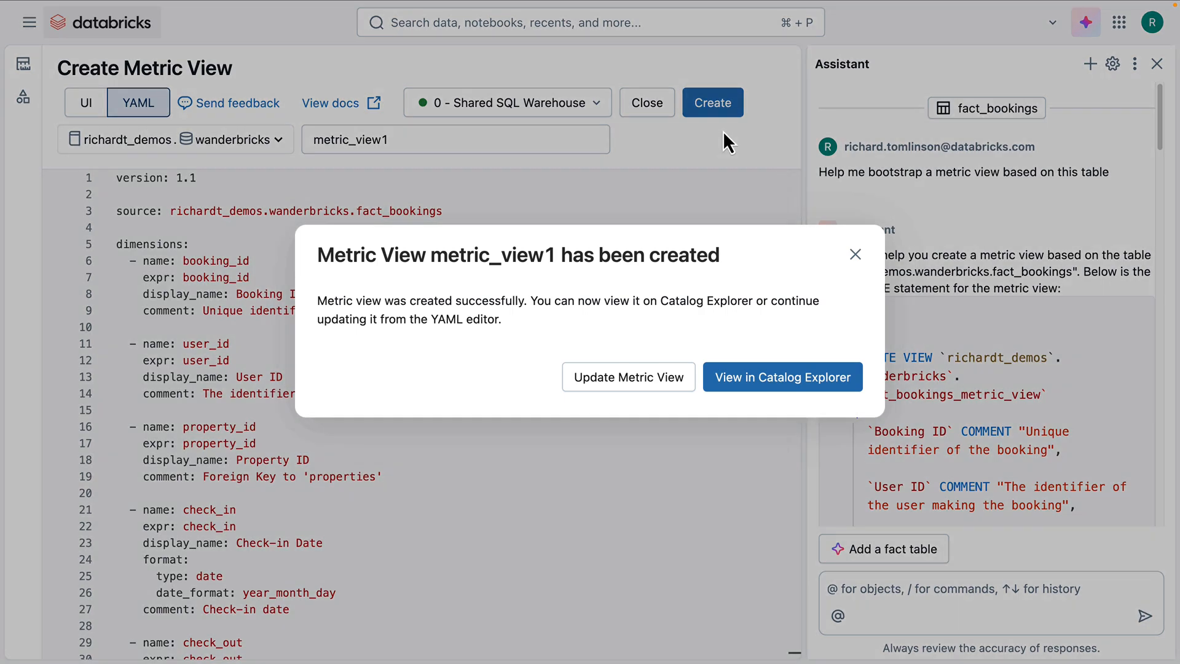
pyautogui.click(783, 379)
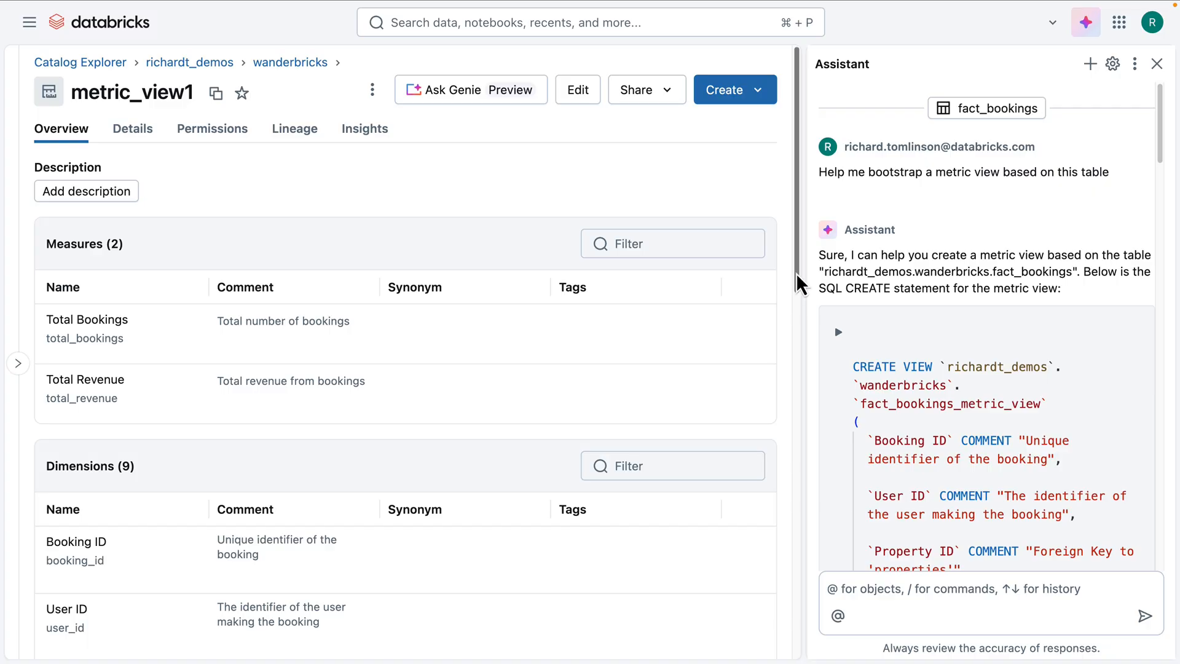
pyautogui.moveTo(801, 282)
pyautogui.mouseDown()
pyautogui.moveTo(817, 568)
pyautogui.moveTo(799, 290)
pyautogui.mouseUp()
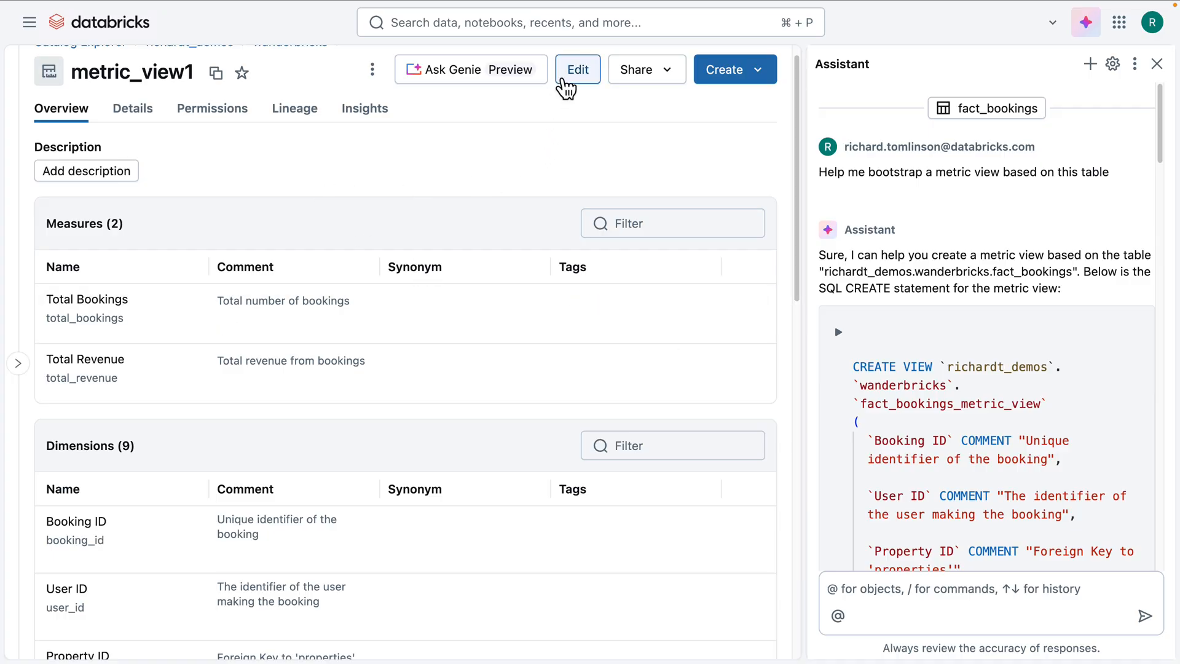
# Step: Edit metric_view1 by asking the Assistant "add synonyms for every measure and dimension. Also add good descriptions", accepting the proposal and saving it
pyautogui.click(566, 86)
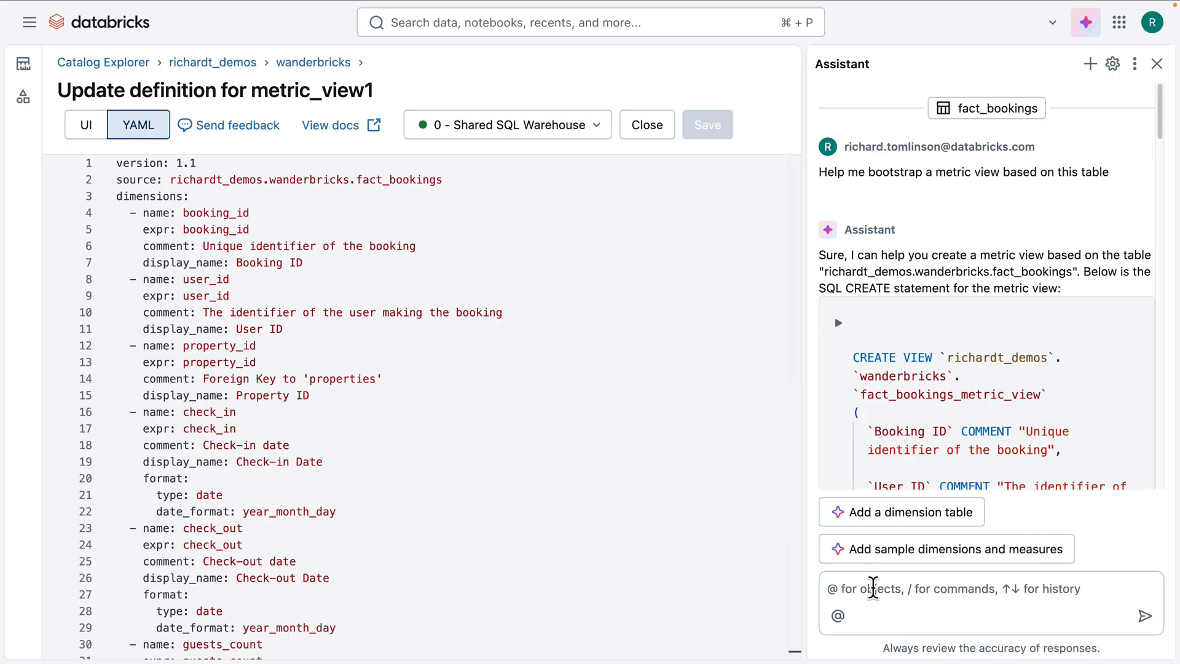
pyautogui.click(824, 592)
pyautogui.write('add syno')
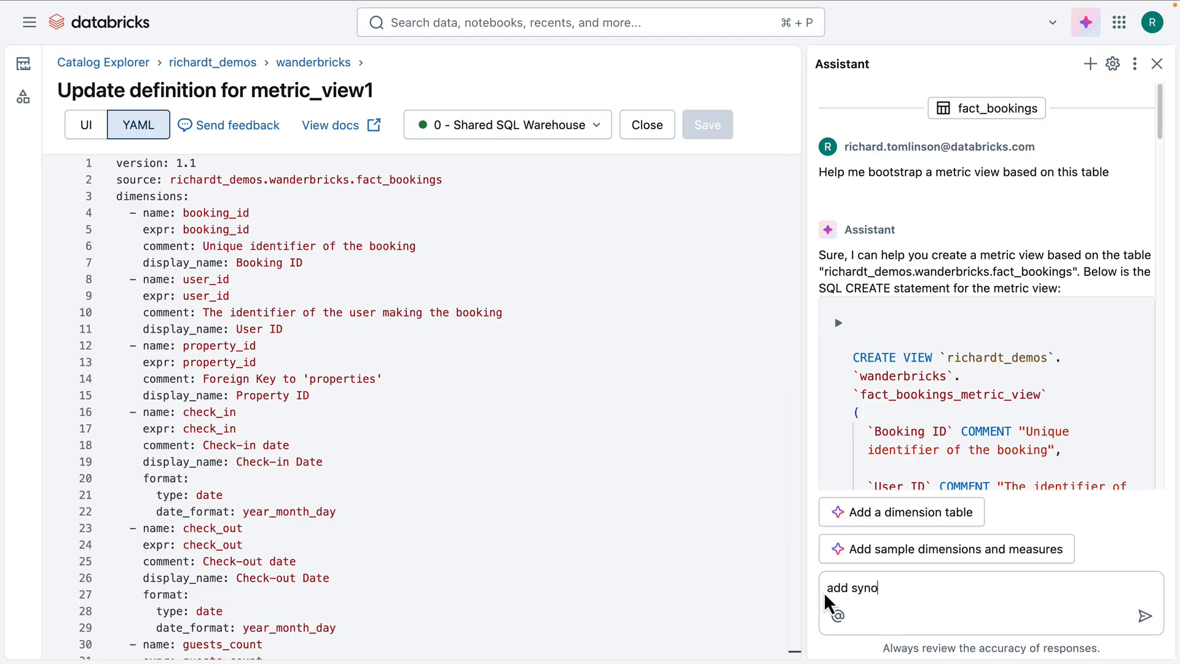
pyautogui.write('nyms for every measure and dimensio')
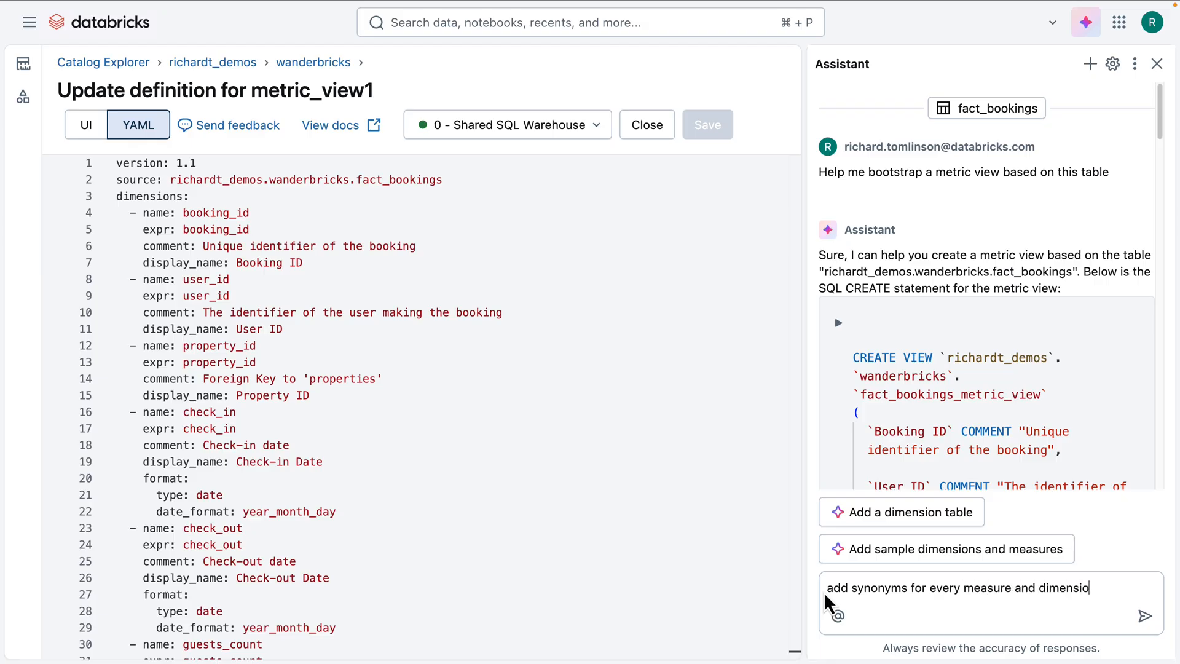
pyautogui.write('n. Also add good descriptions')
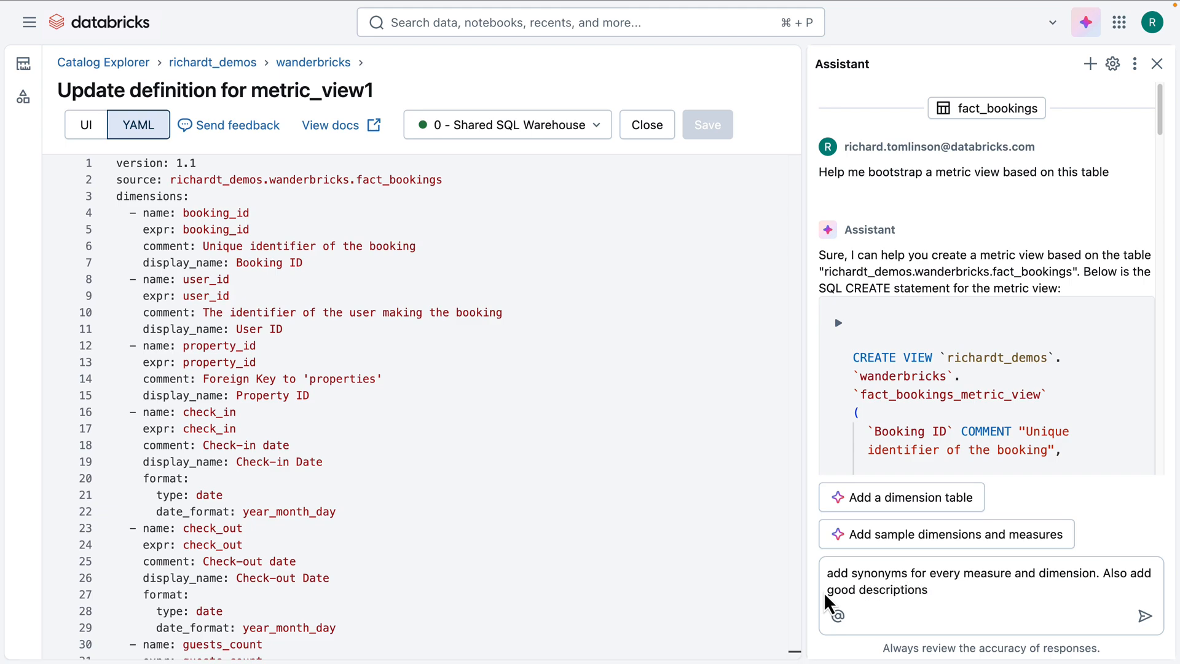
pyautogui.press('Return')
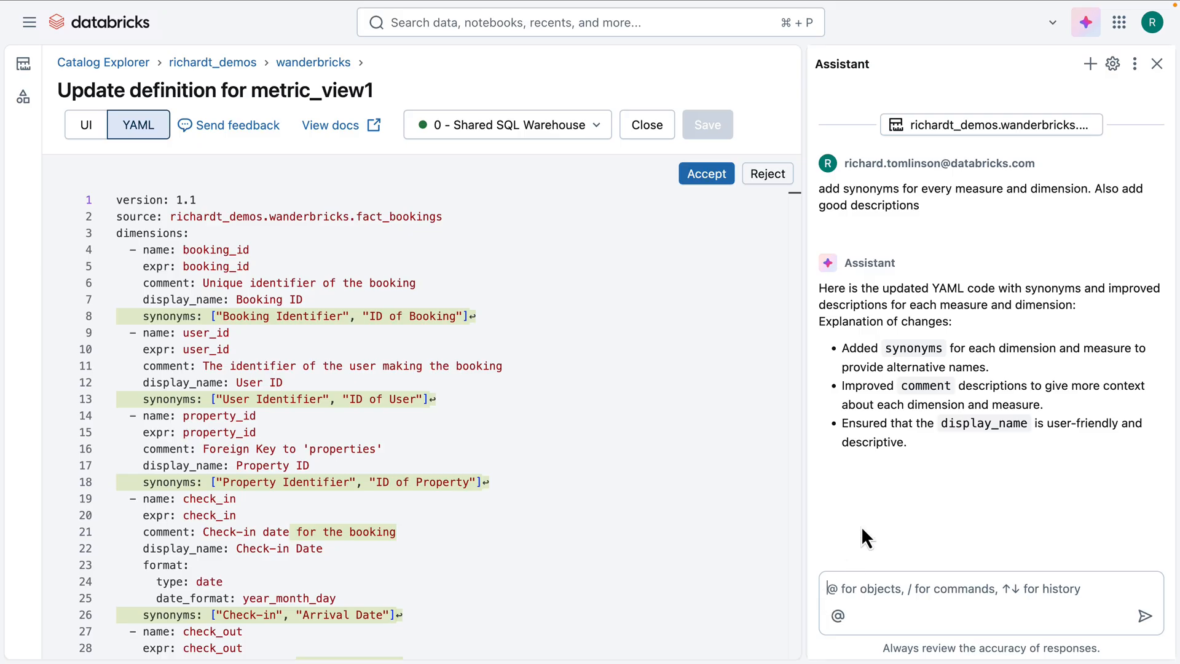
pyautogui.click(707, 174)
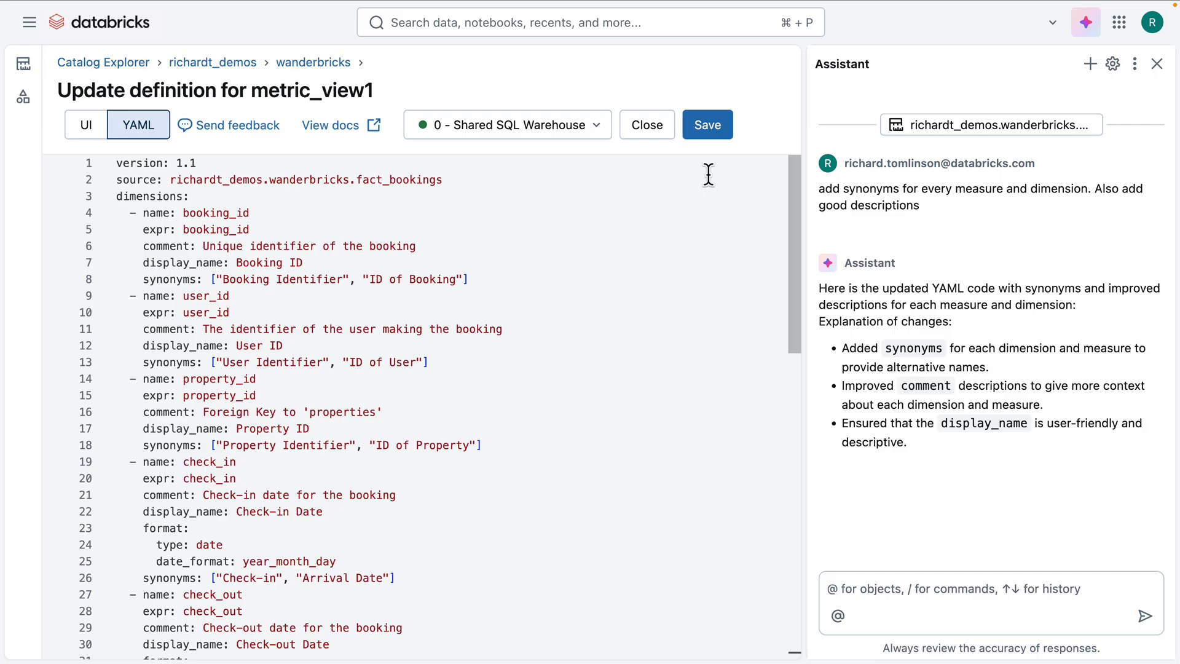
pyautogui.click(712, 130)
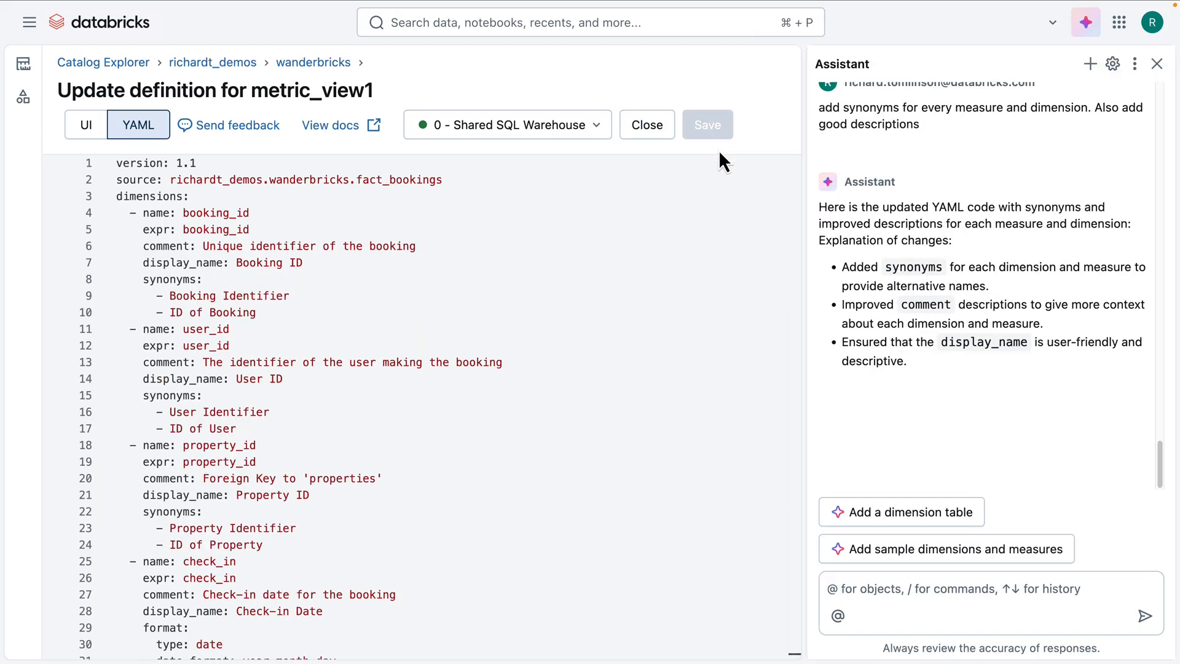
# Step: Ask the Assistant "Add 7 day trailing revenue as a new measure" for metric_view1
pyautogui.click(870, 588)
pyautogui.write('Add 7 day trailing')
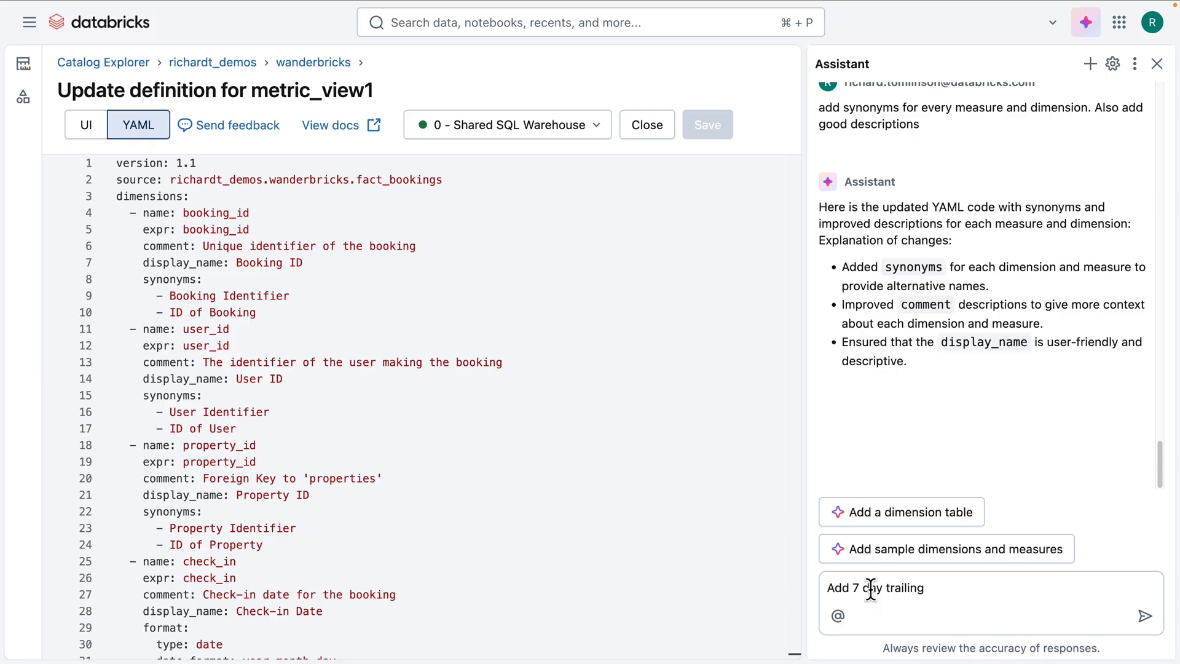
pyautogui.write(' revenue as a new measure')
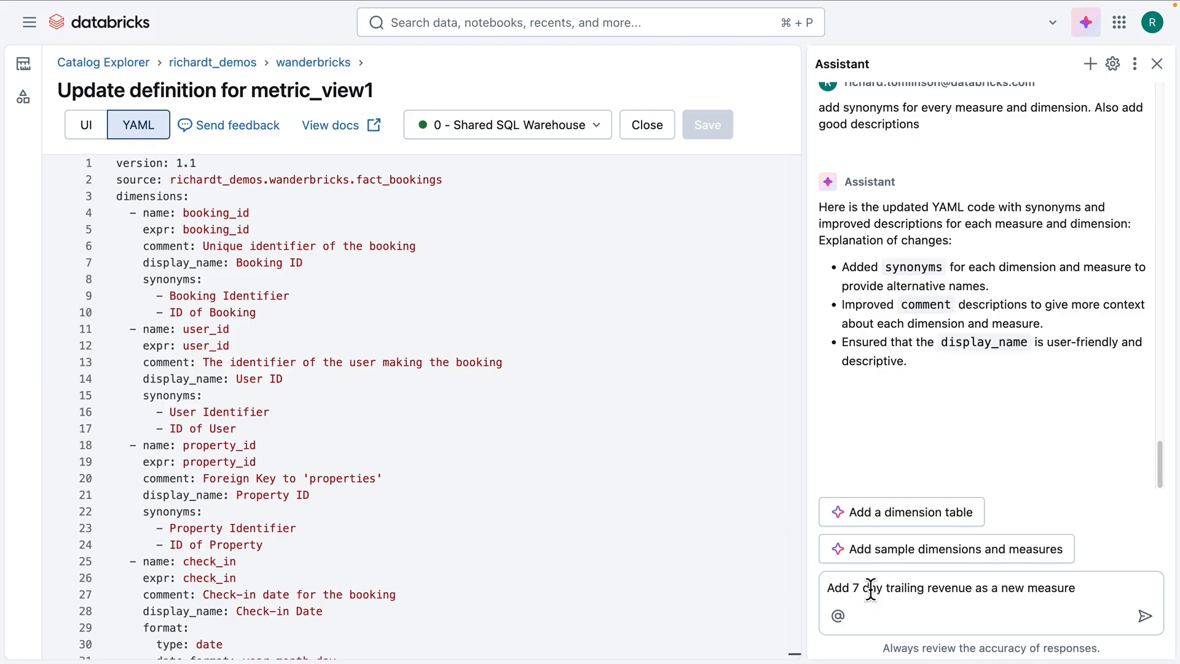
pyautogui.press('Return')
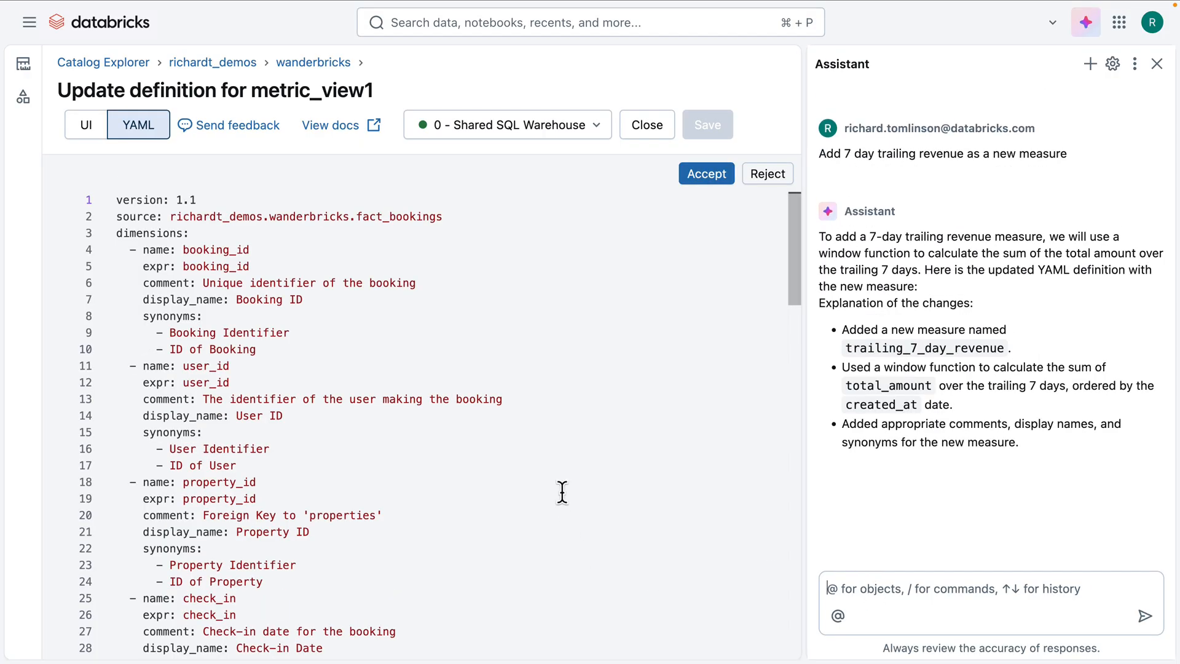
# Step: Review the proposed trailing_7_day_revenue measure in the definition, accept it and save the metric view
pyautogui.moveTo(794, 206); pyautogui.dragTo(781, 595)
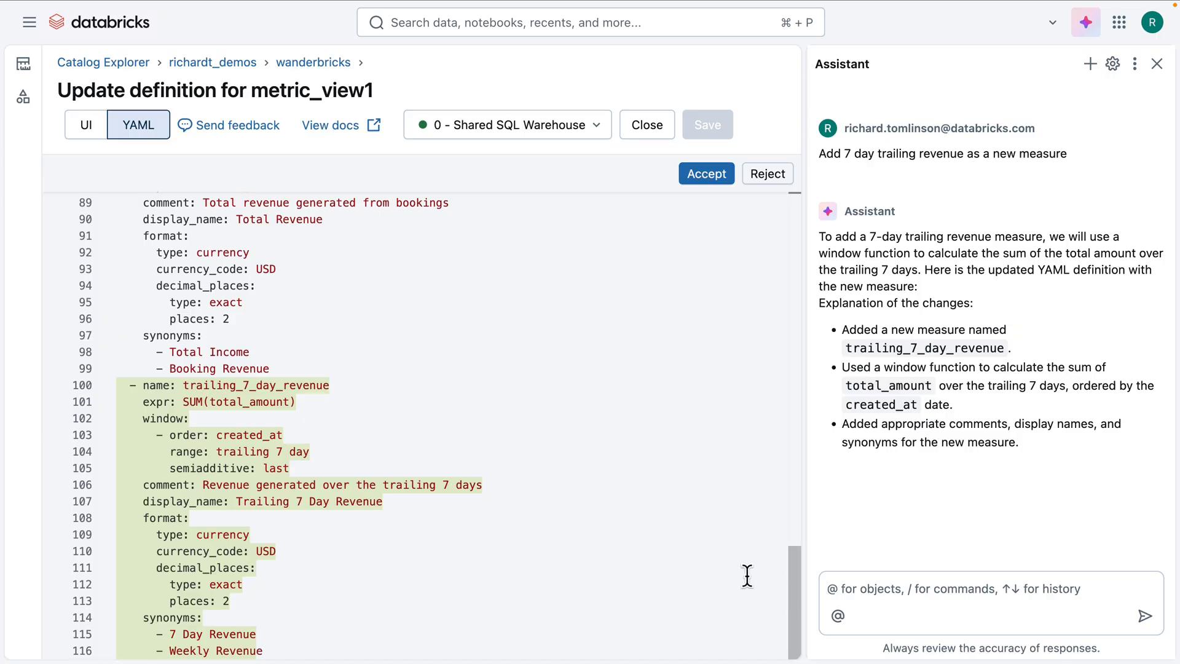
pyautogui.click(719, 174)
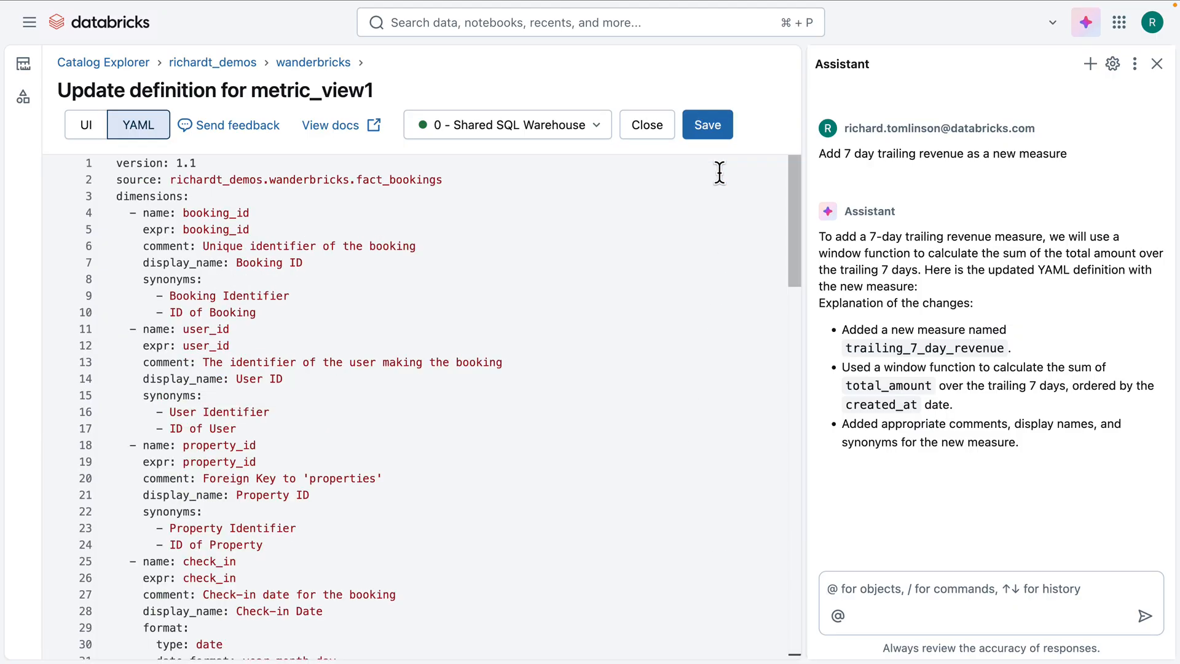
pyautogui.click(714, 134)
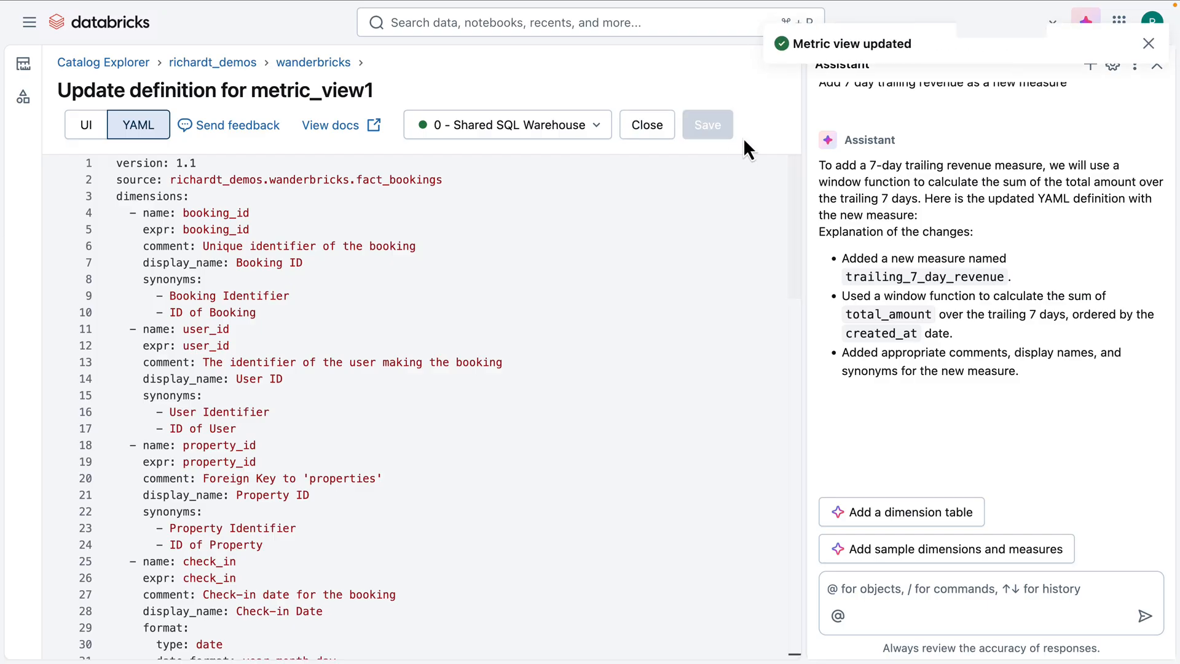
# Step: Open wanderbricks_metric_view1 from the wanderbricks schema, close the Assistant, and open the related Wanderbricks Dashboard (using Metric View)
pyautogui.click(334, 62)
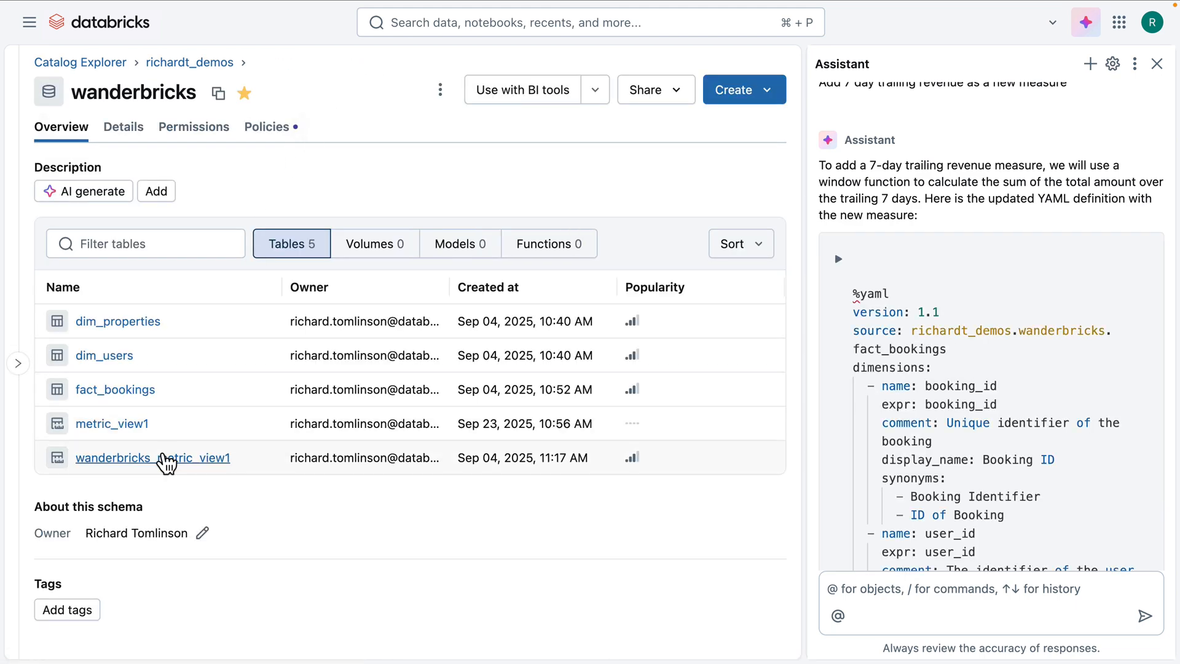
pyautogui.click(165, 458)
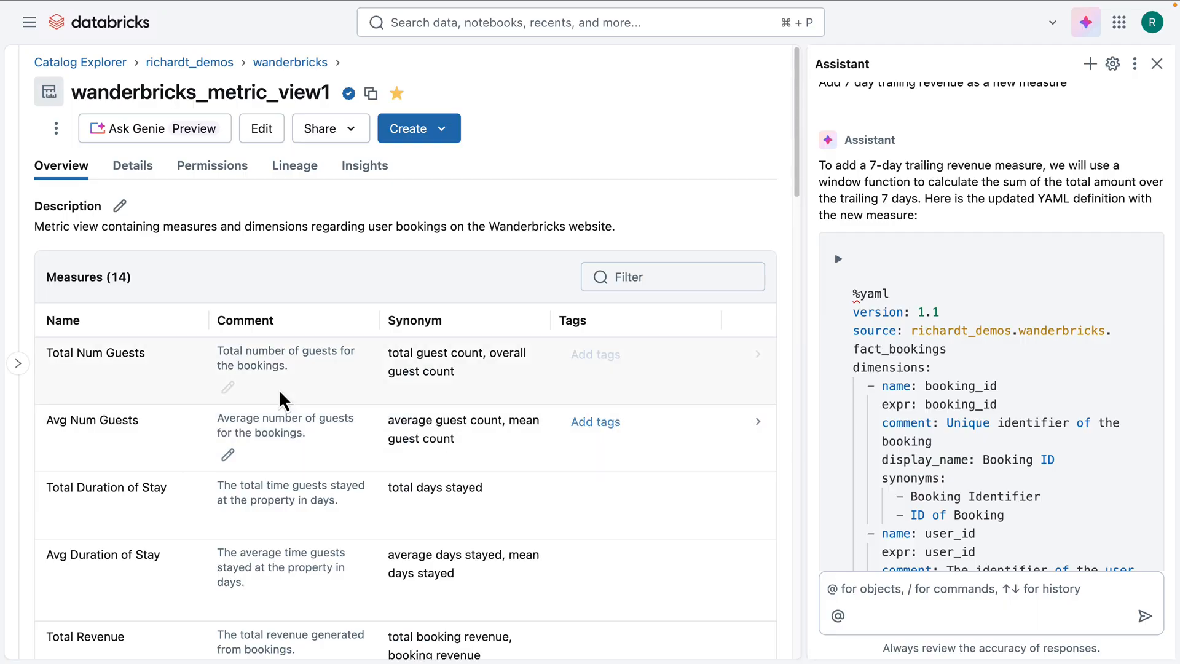
pyautogui.click(1157, 64)
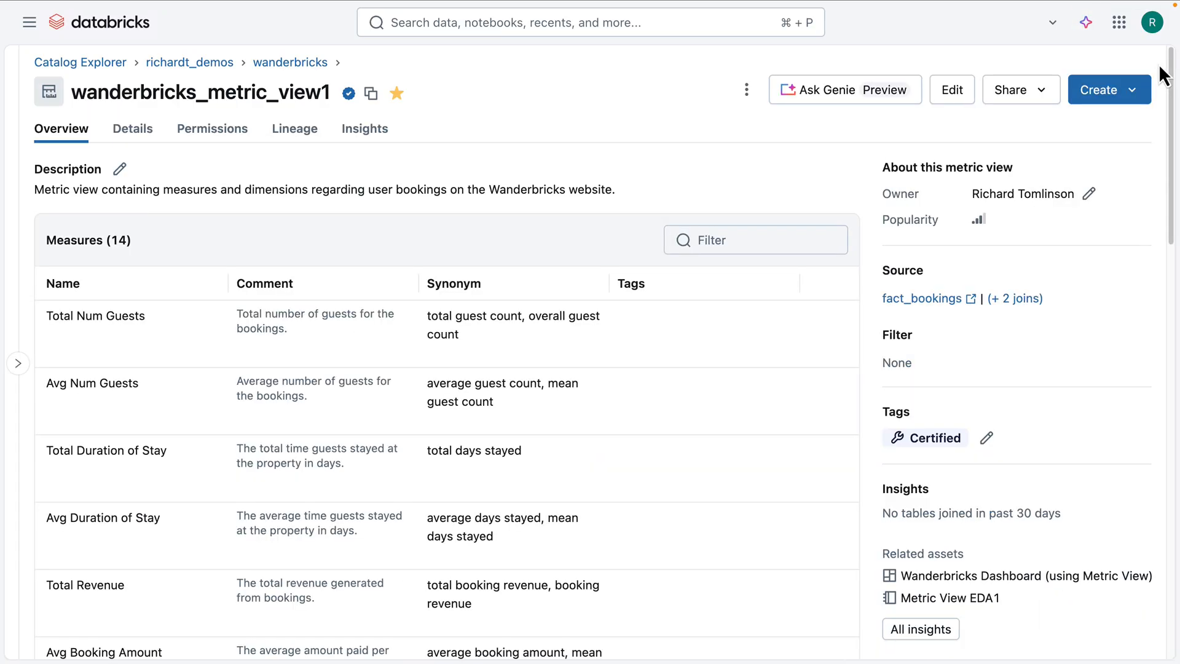
pyautogui.click(1039, 577)
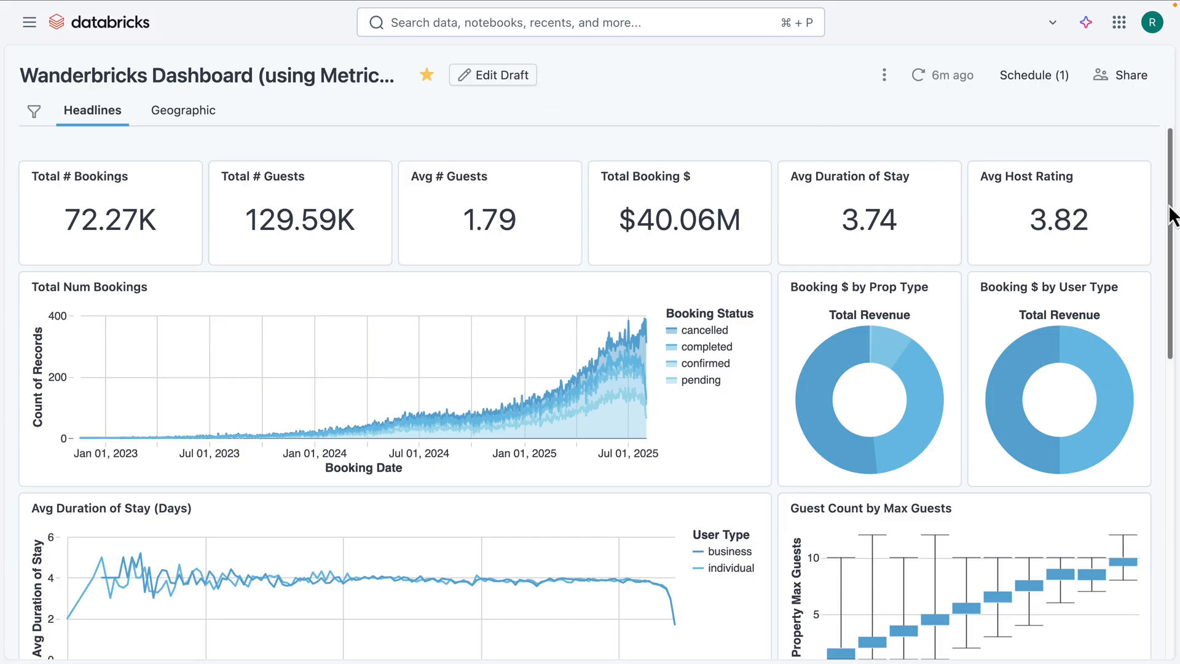
pyautogui.moveTo(1174, 218); pyautogui.dragTo(1162, 184)
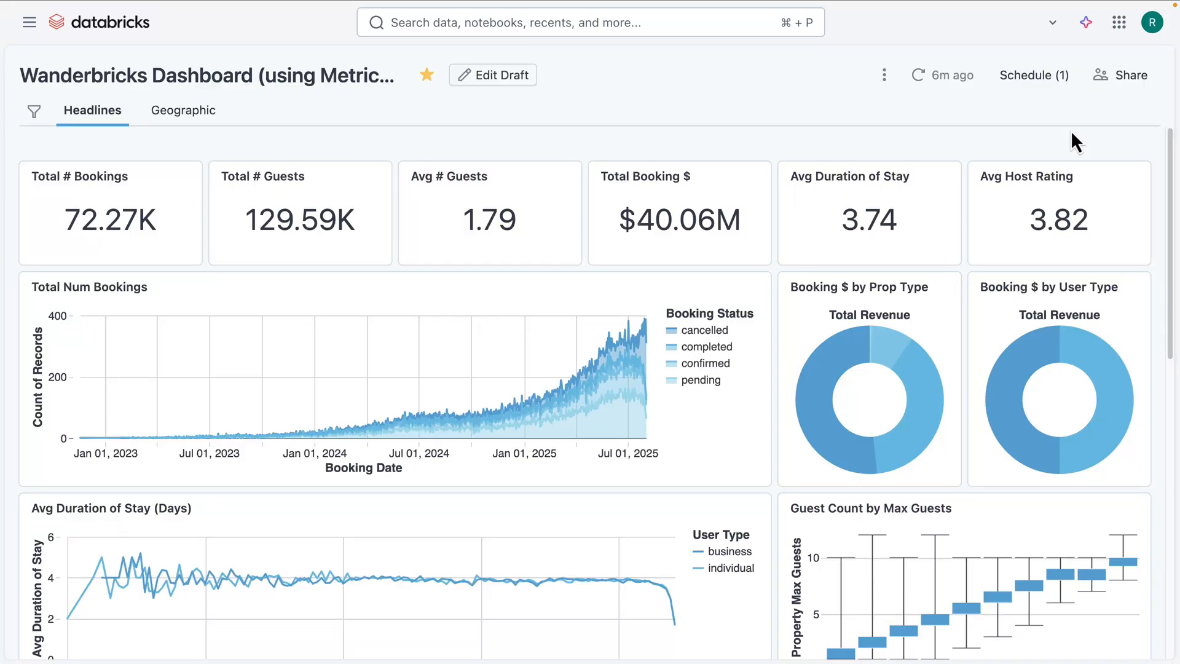
# Step: Open the dashboard's draft and examine the measures in its metric view dataset
pyautogui.click(520, 75)
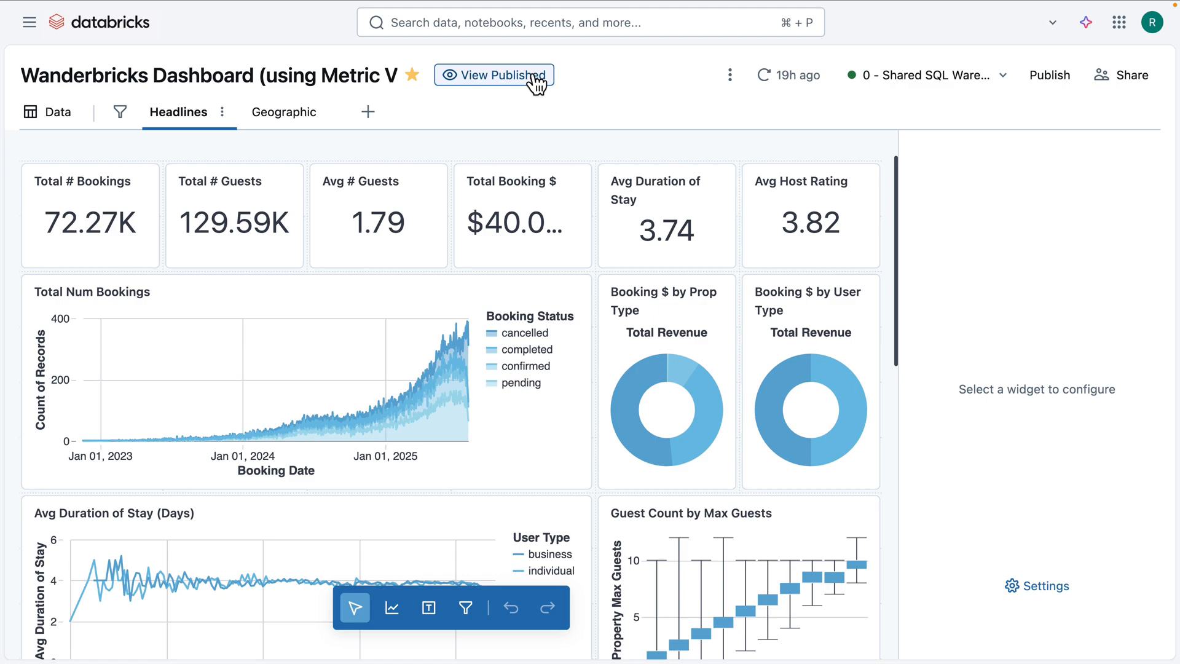
pyautogui.click(68, 125)
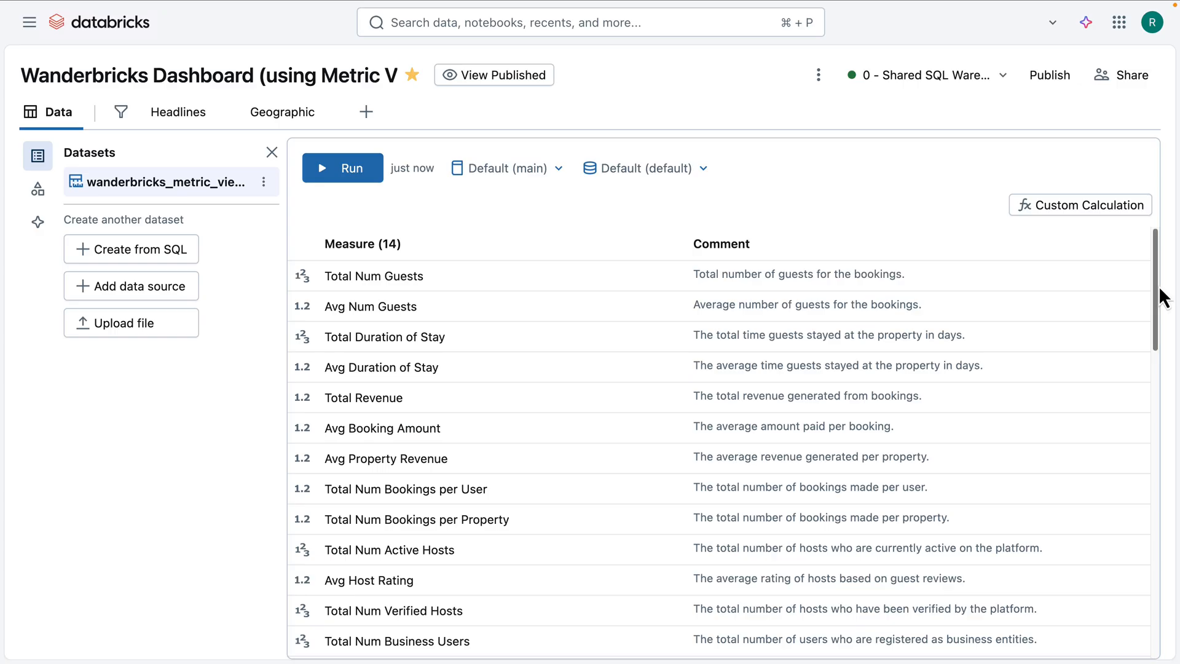
pyautogui.moveTo(1162, 297)
pyautogui.mouseDown()
pyautogui.moveTo(1163, 433)
pyautogui.moveTo(1160, 288)
pyautogui.mouseUp()
# Step: On the Headlines page, inspect the Booking $ by Prop Type pie chart and the fields available for its angle measure
pyautogui.click(178, 113)
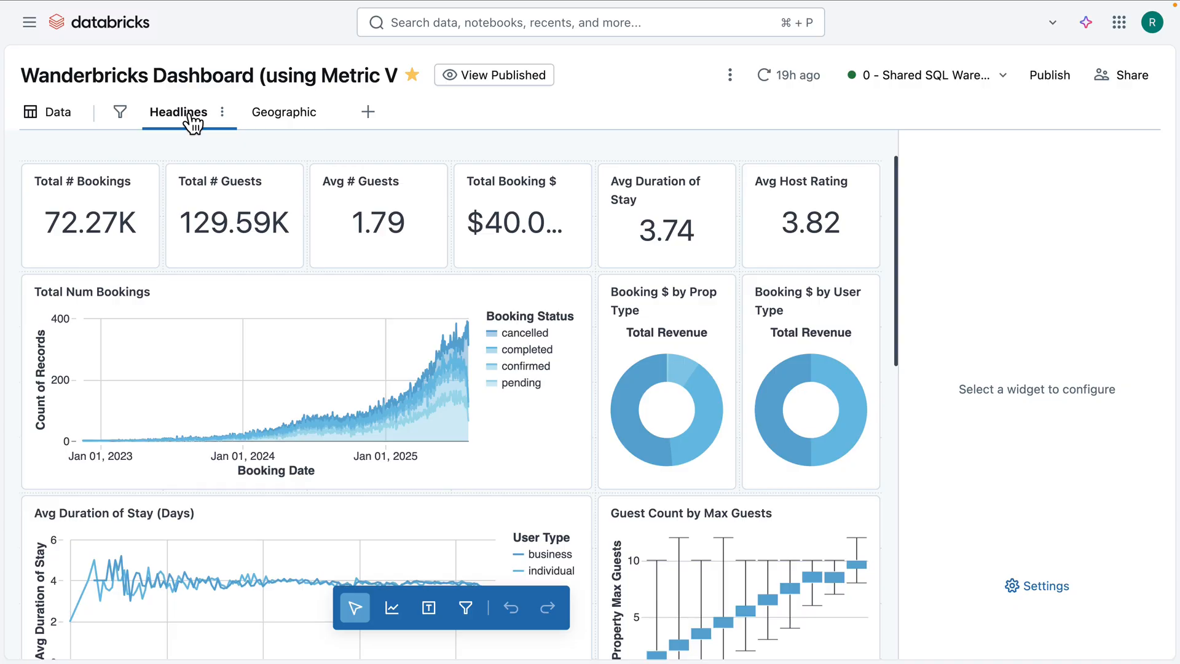
pyautogui.click(642, 362)
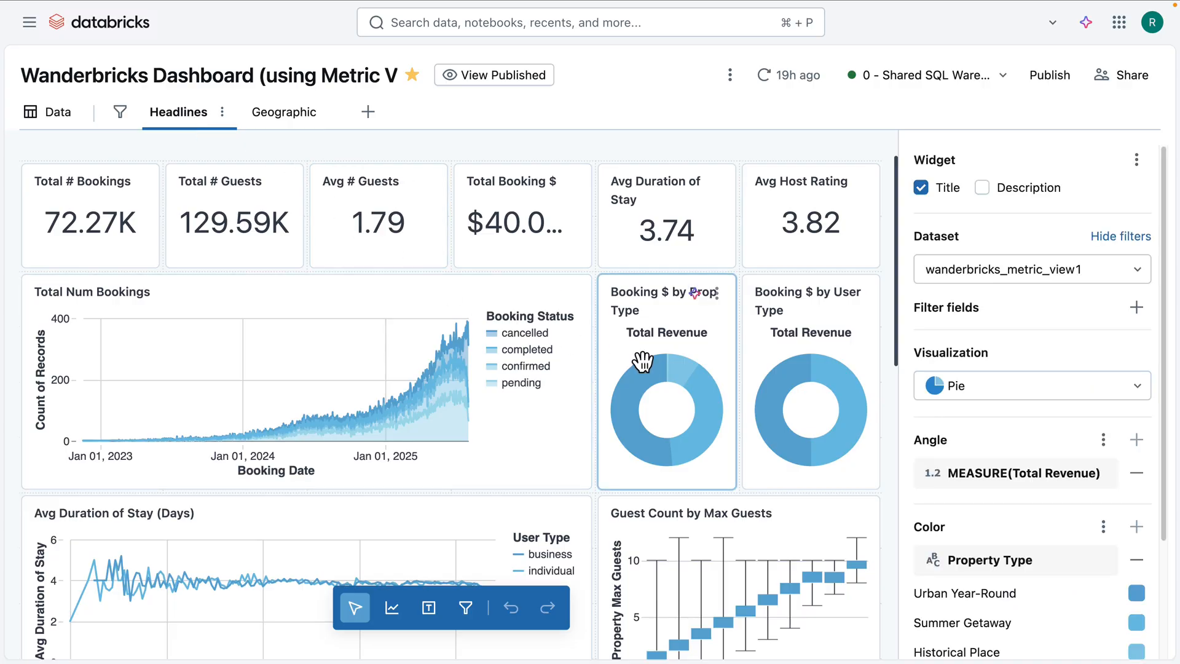
pyautogui.click(1060, 481)
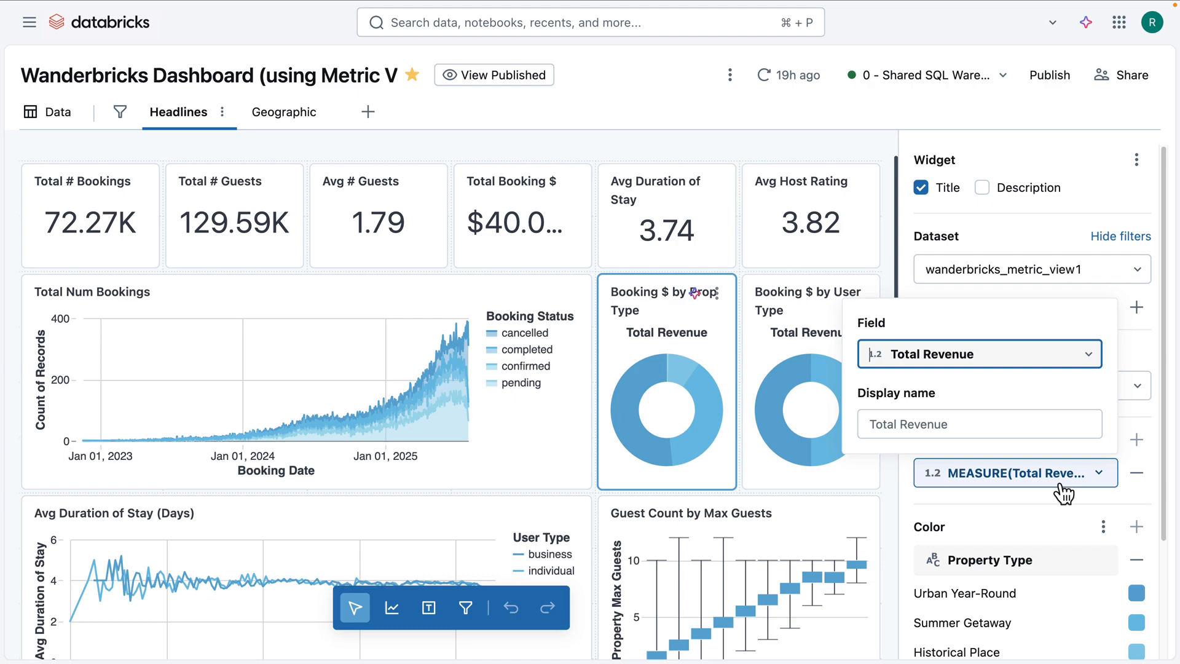
pyautogui.click(1040, 360)
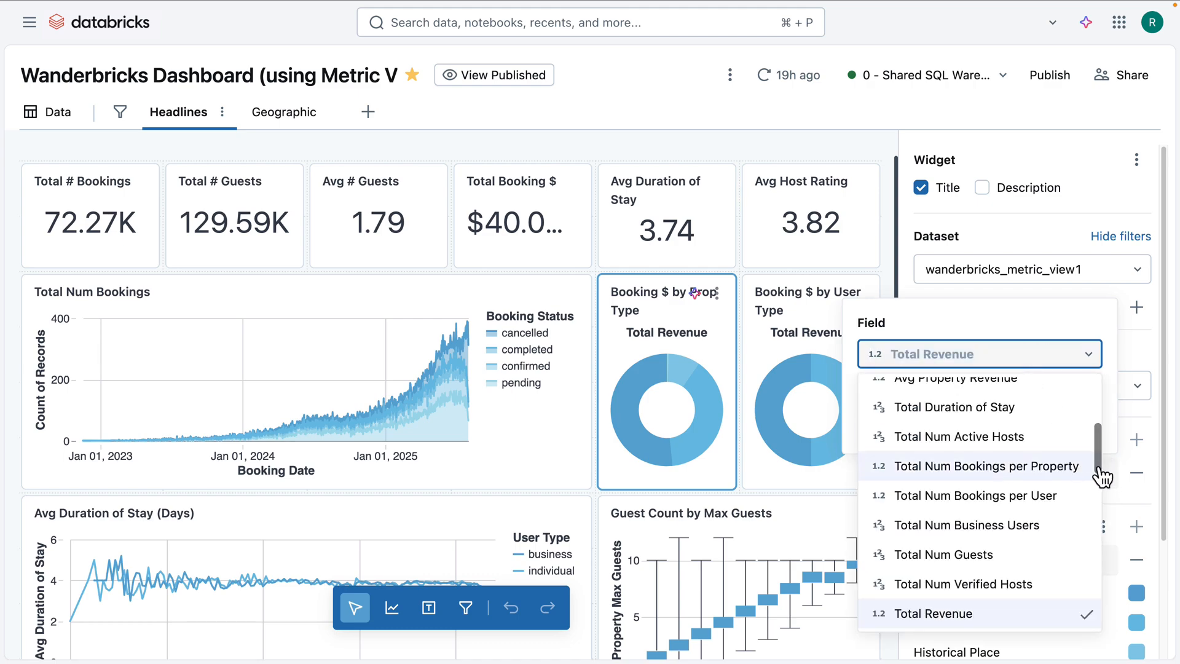
pyautogui.moveTo(1098, 472)
pyautogui.mouseDown()
pyautogui.moveTo(1104, 430)
pyautogui.moveTo(1110, 489)
pyautogui.mouseUp()
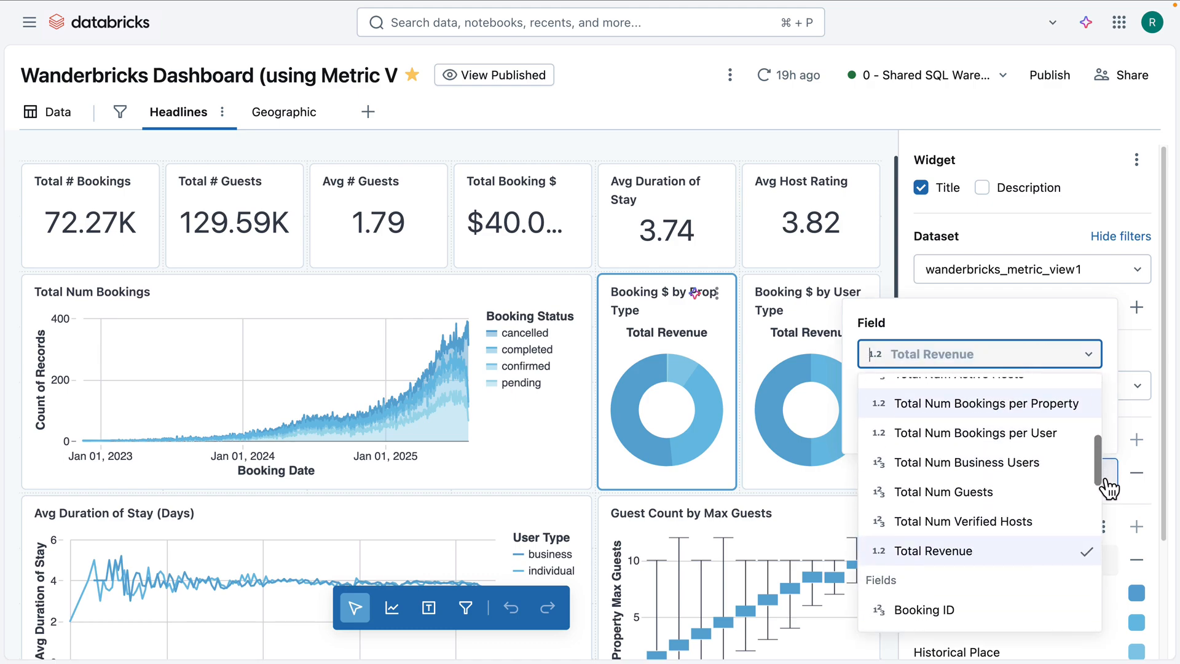
pyautogui.click(1075, 292)
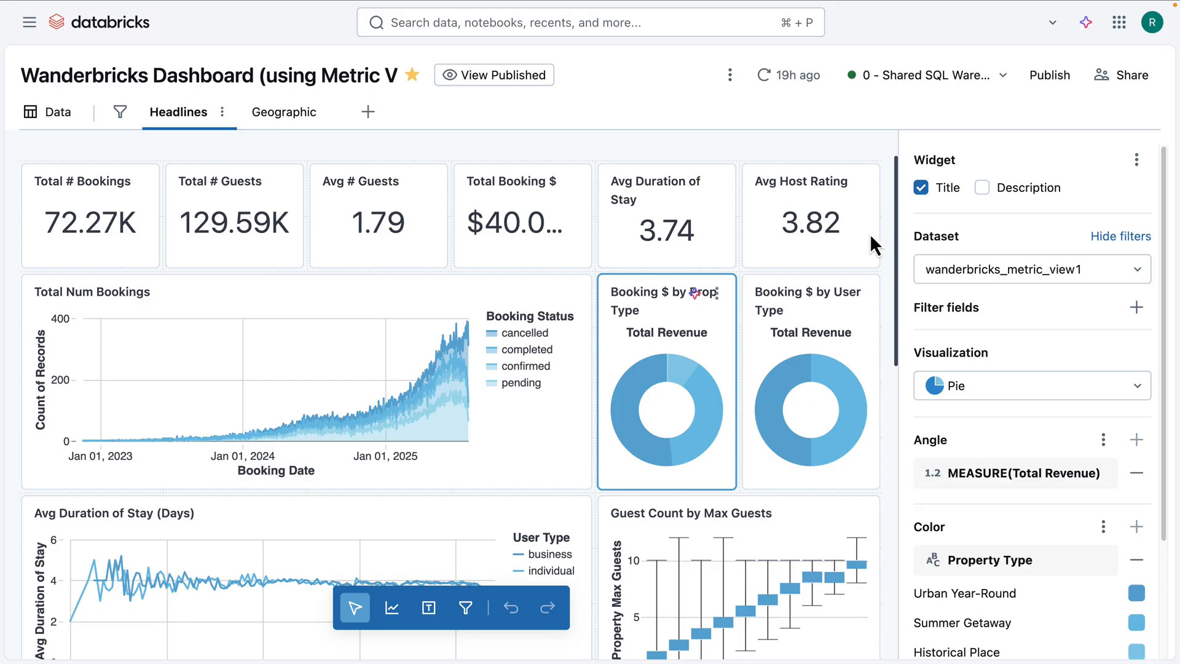
# Step: View the published dashboard and ask Genie "Show avg booking duration over time"
pyautogui.click(524, 83)
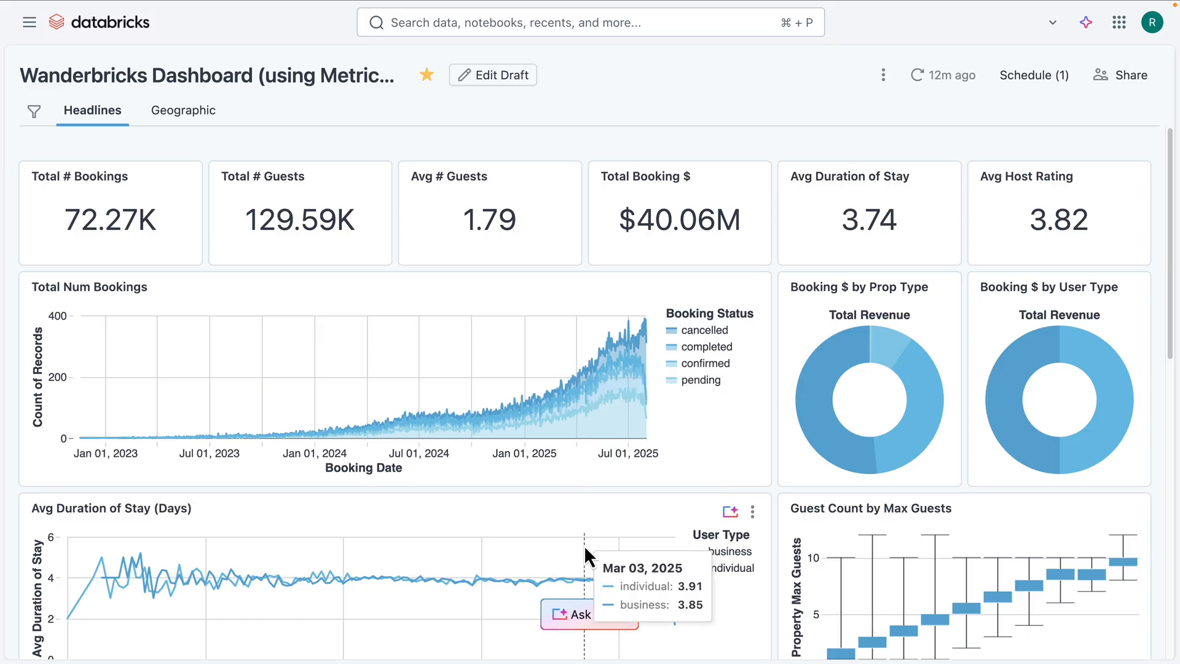
pyautogui.click(594, 615)
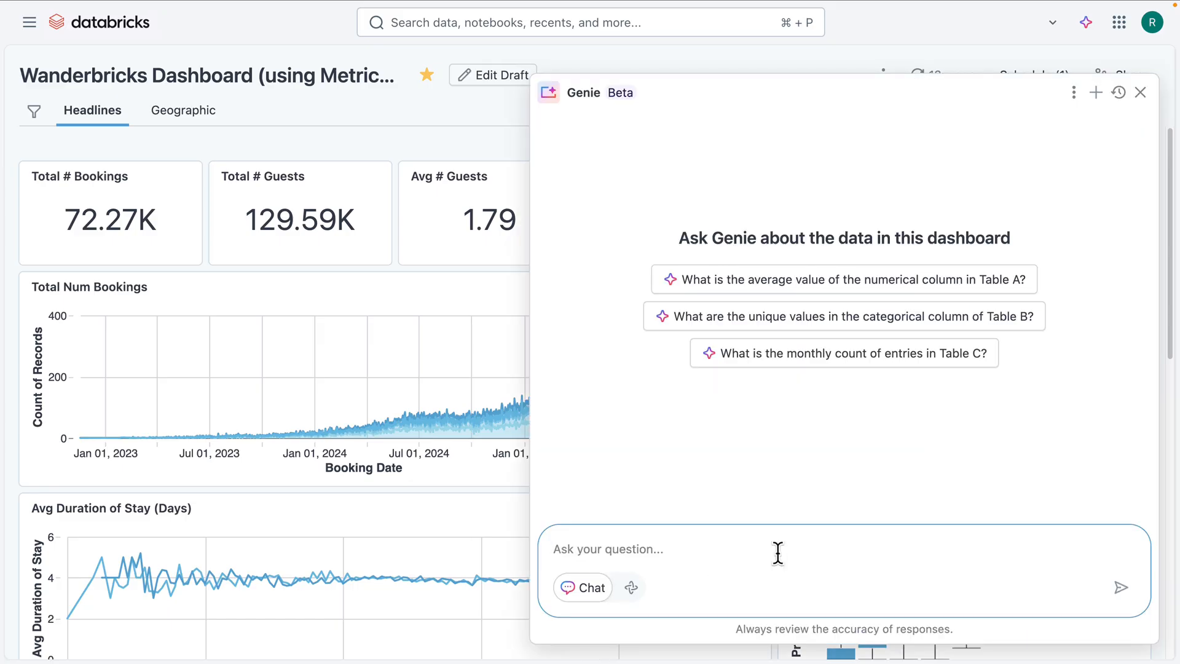
pyautogui.write('Show avg booking duration over time')
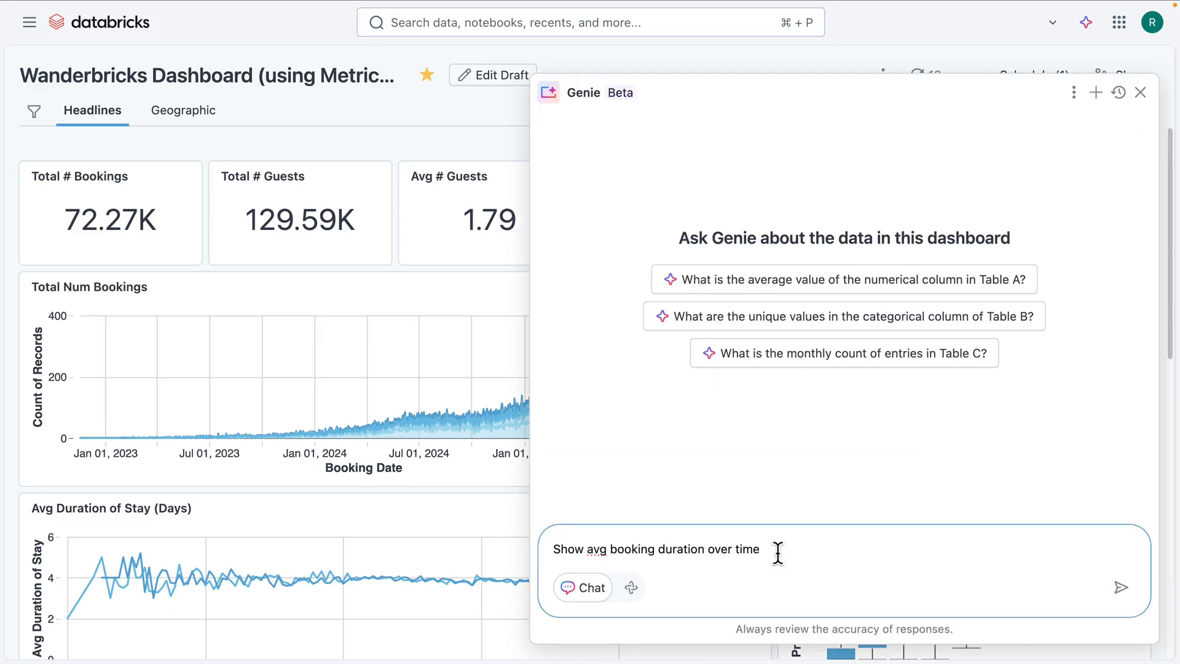
pyautogui.press('Return')
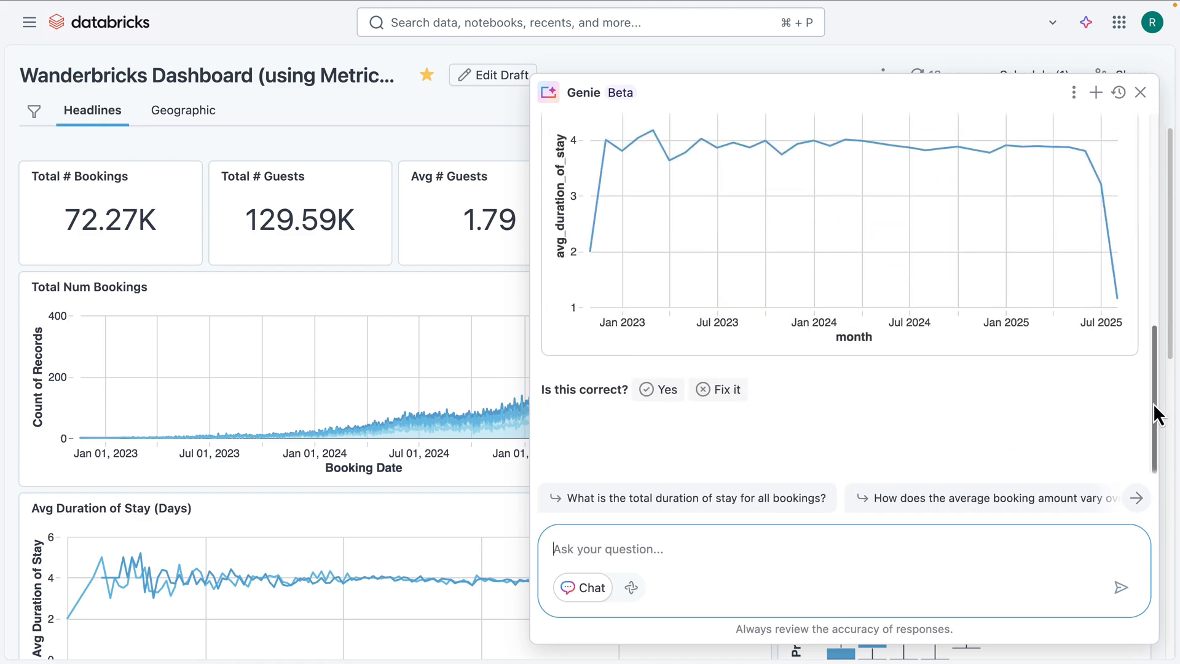
# Step: Review Genie's answer, examining the measure and metric view used in its generated SQL and the resulting chart
pyautogui.moveTo(1153, 403); pyautogui.dragTo(1140, 205)
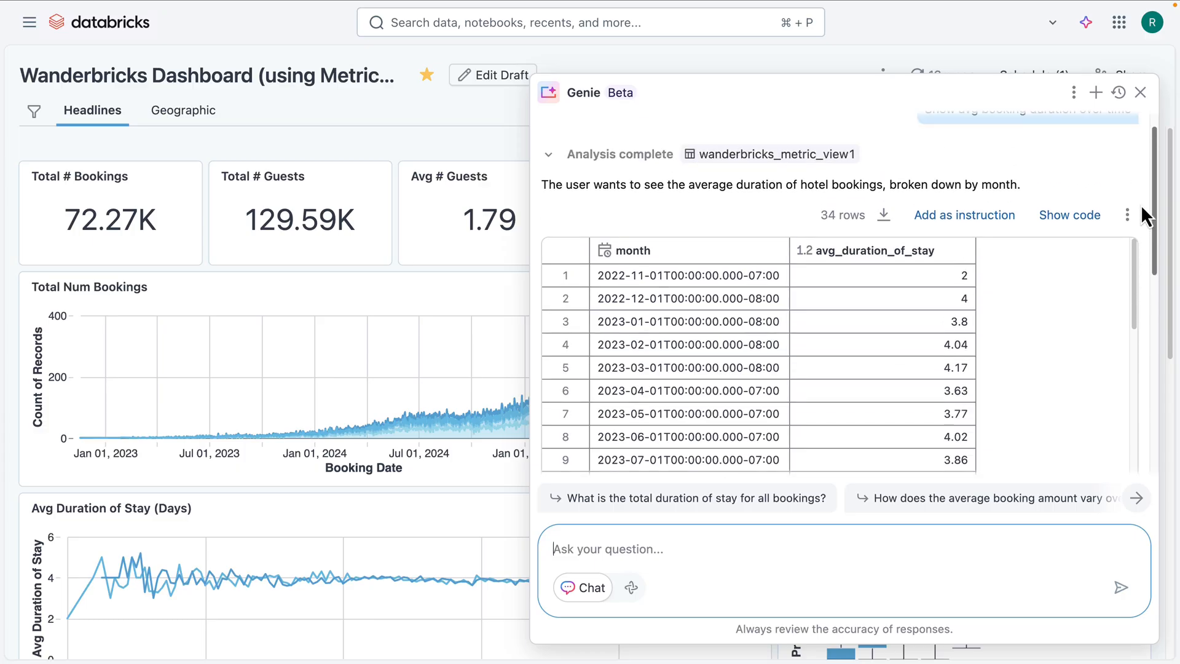
pyautogui.click(1085, 224)
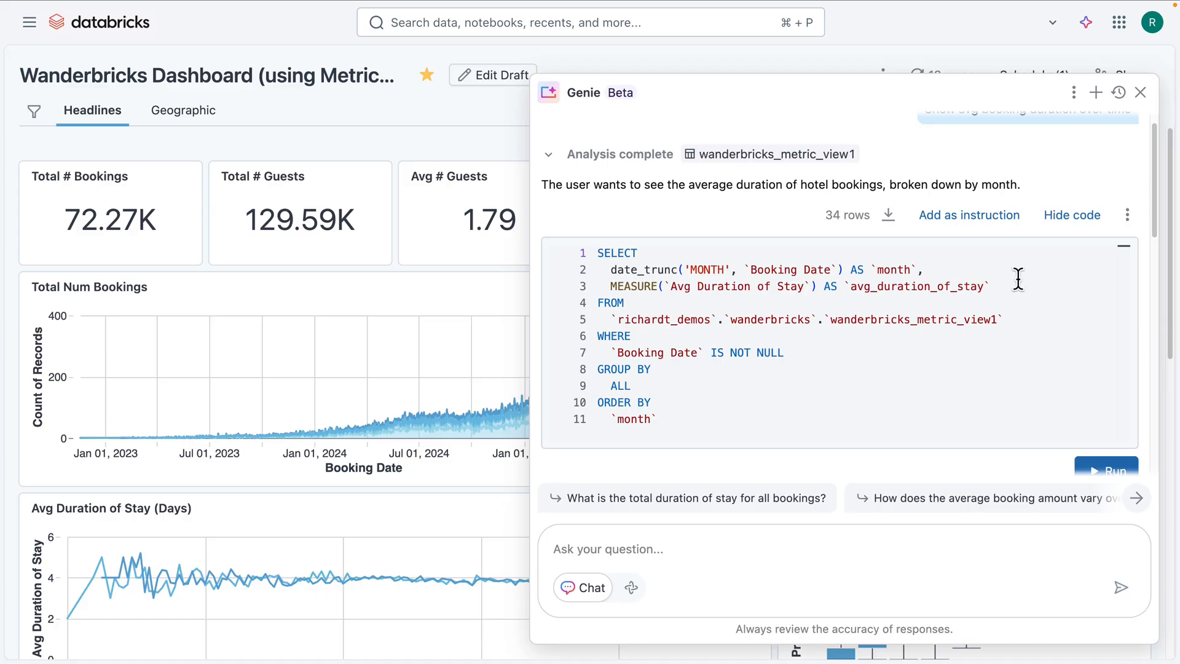
pyautogui.moveTo(610, 286); pyautogui.dragTo(997, 319)
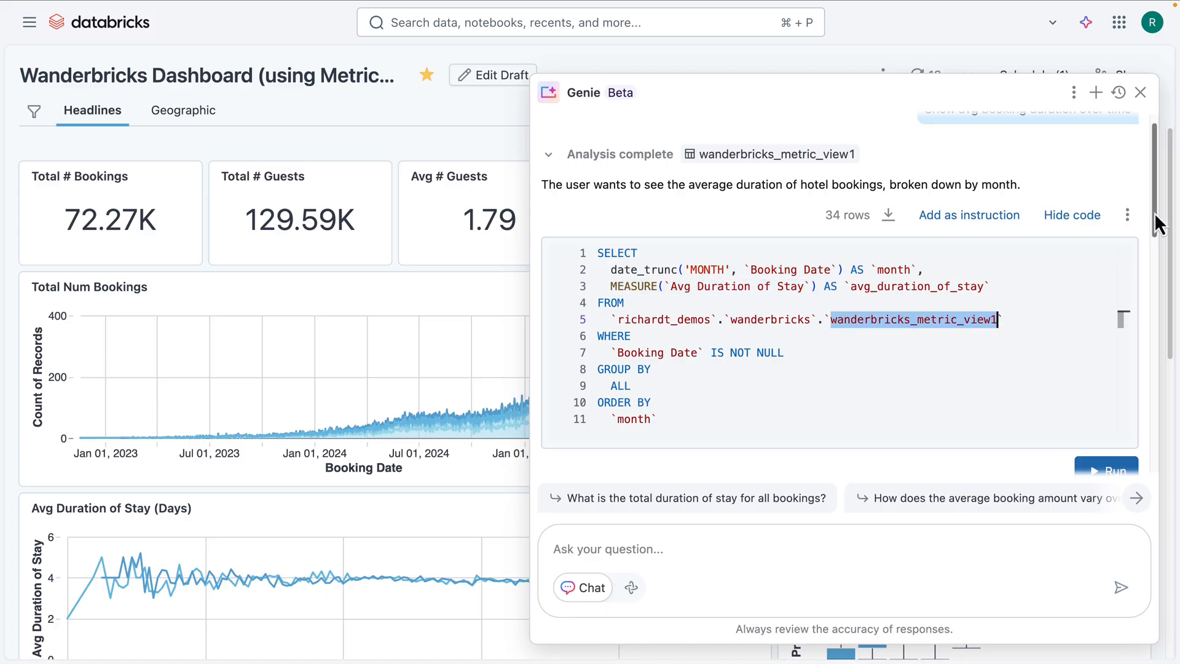
pyautogui.moveTo(1158, 224); pyautogui.dragTo(1166, 481)
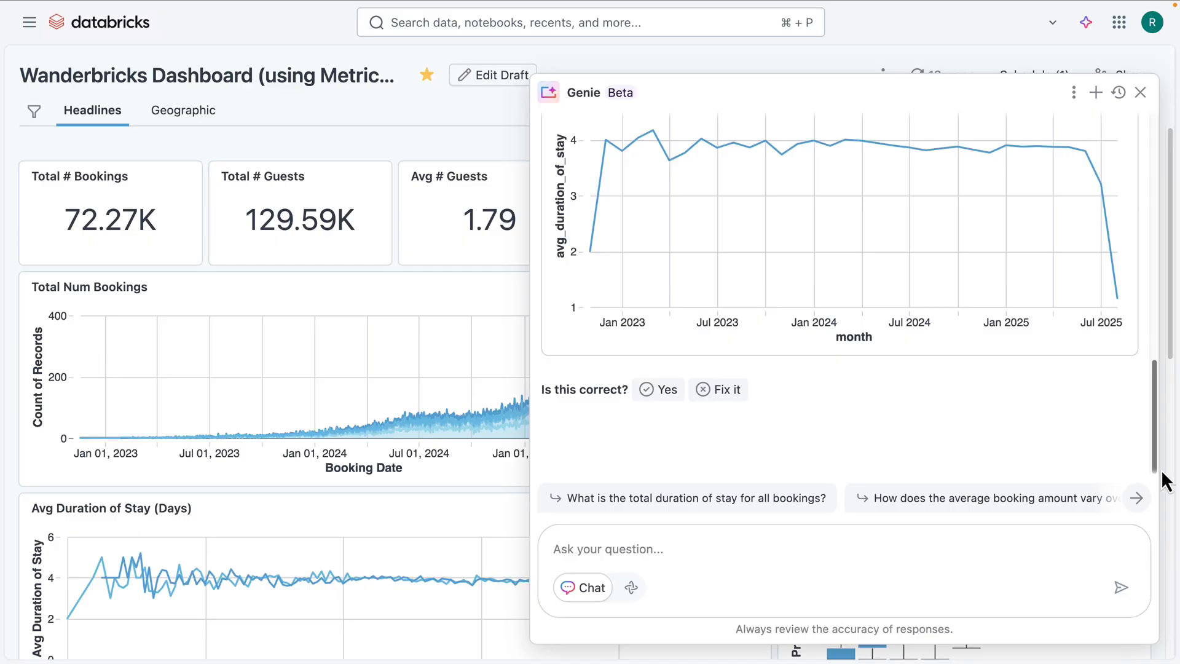
# Step: Open the dashboard's full Genie space and show wanderbricks_metric_view1 in its data configuration
pyautogui.click(1076, 94)
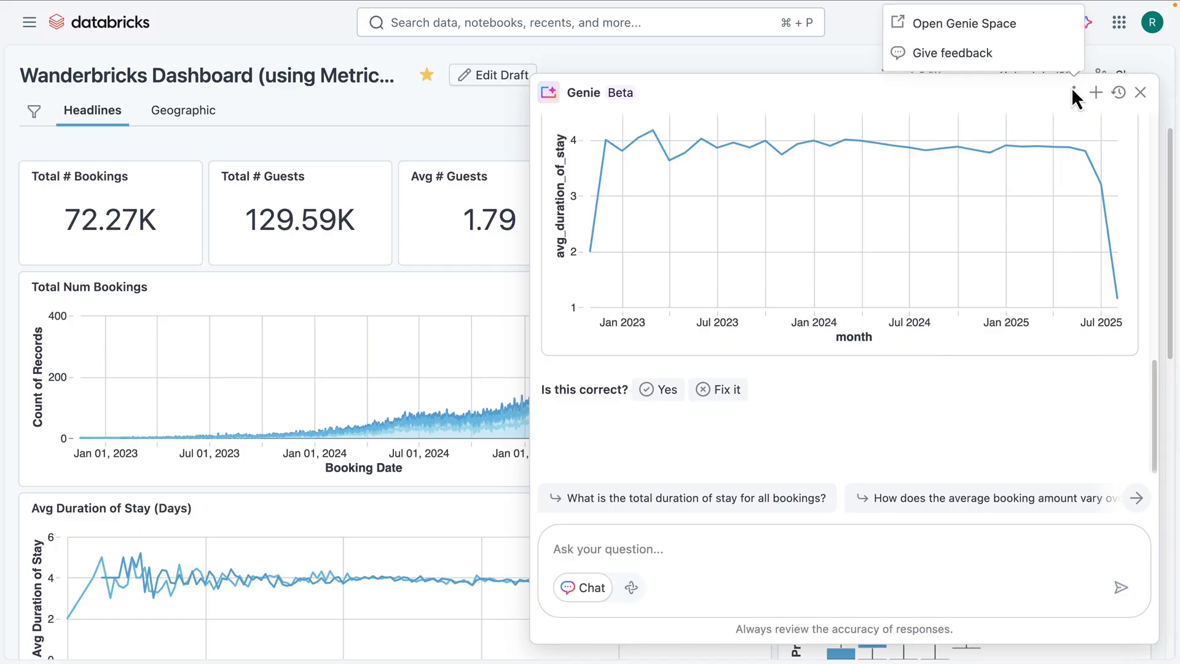
pyautogui.click(1019, 29)
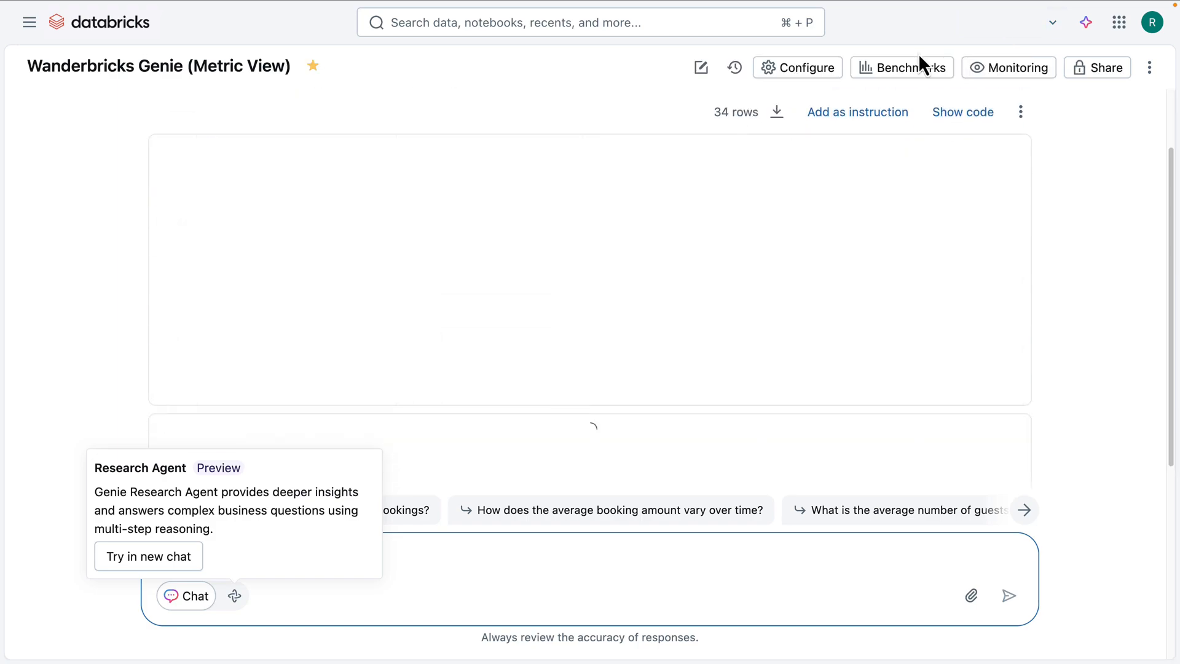
pyautogui.click(633, 603)
pyautogui.click(832, 78)
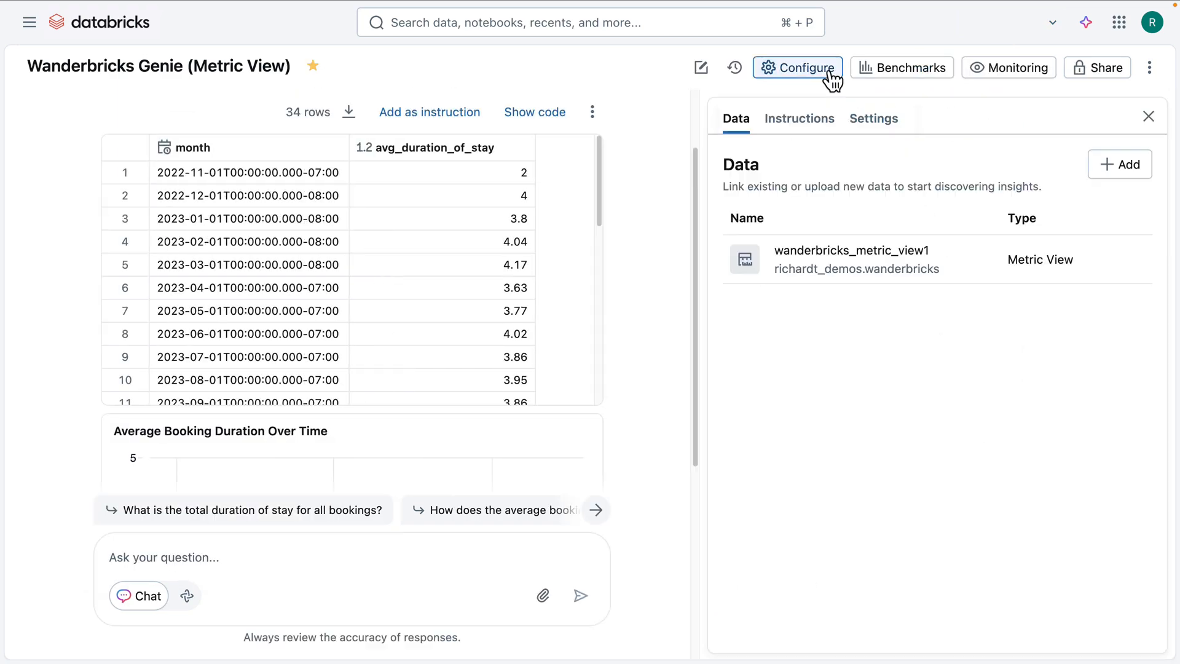
pyautogui.click(892, 269)
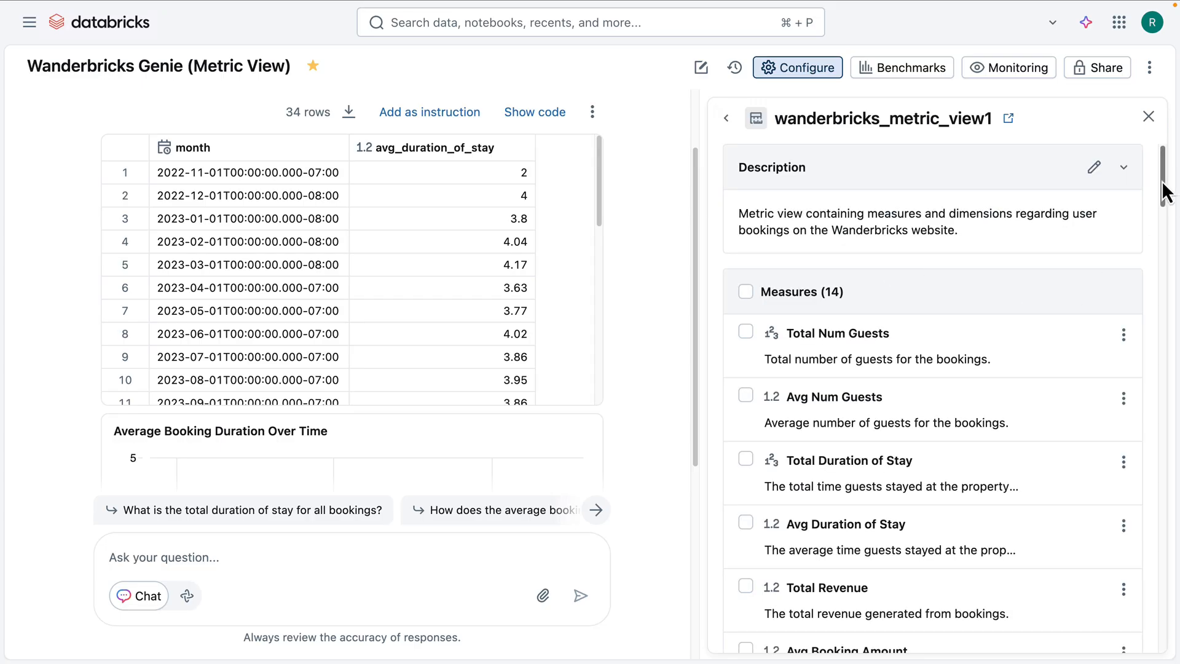
# Step: Add the synonym "average length of stay" to the Avg Duration of Stay measure and save it
pyautogui.moveTo(1165, 193)
pyautogui.mouseDown()
pyautogui.moveTo(1165, 320)
pyautogui.moveTo(1166, 192)
pyautogui.mouseUp()
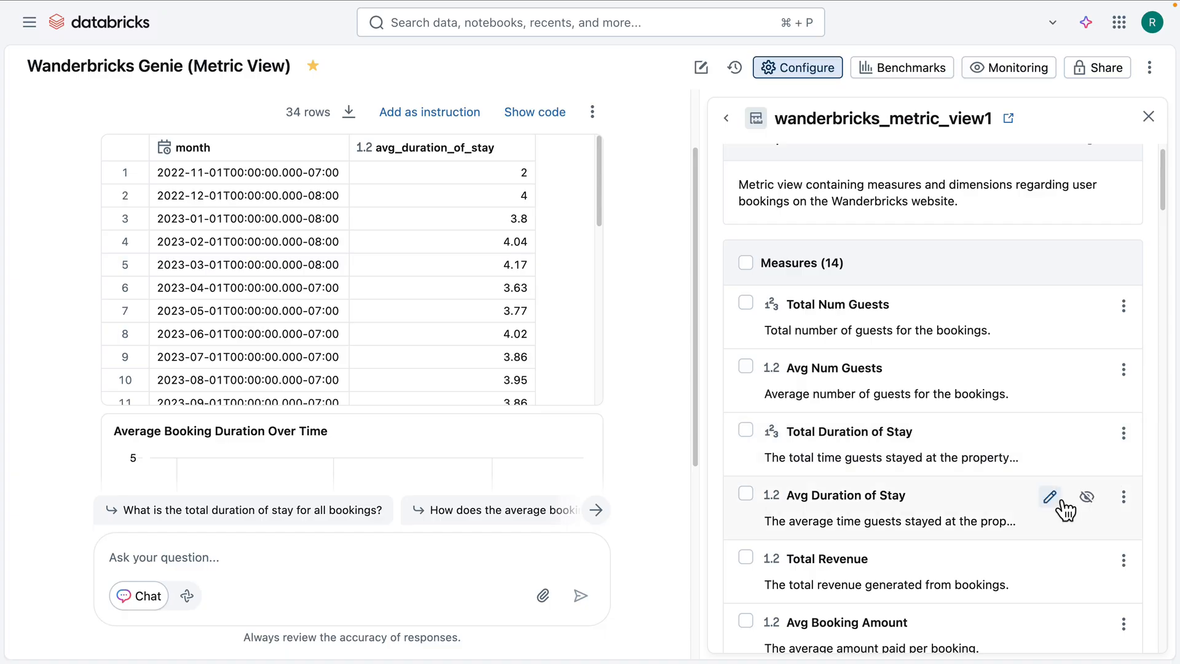
pyautogui.click(1050, 498)
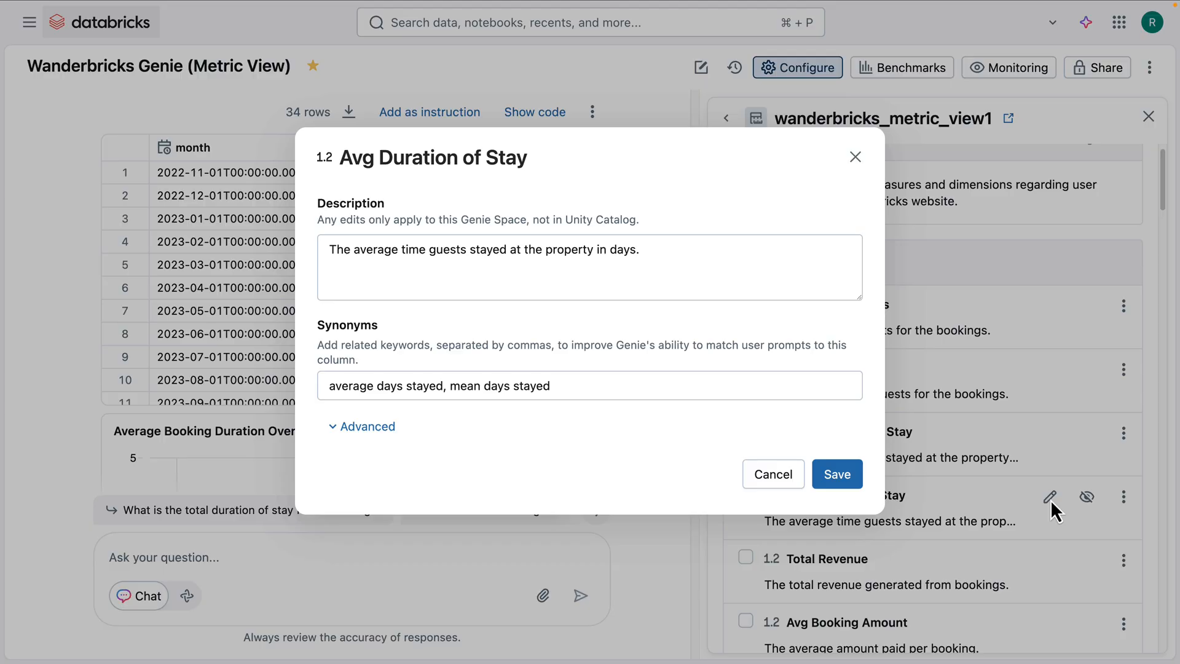
pyautogui.click(665, 387)
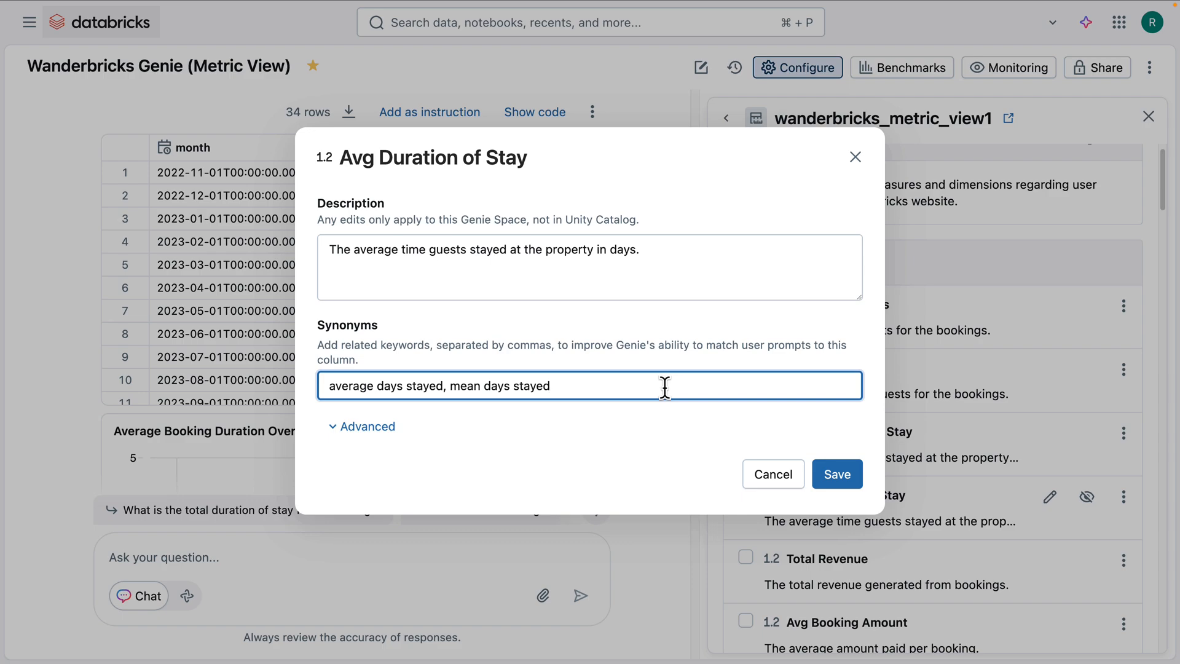
pyautogui.write(', average l')
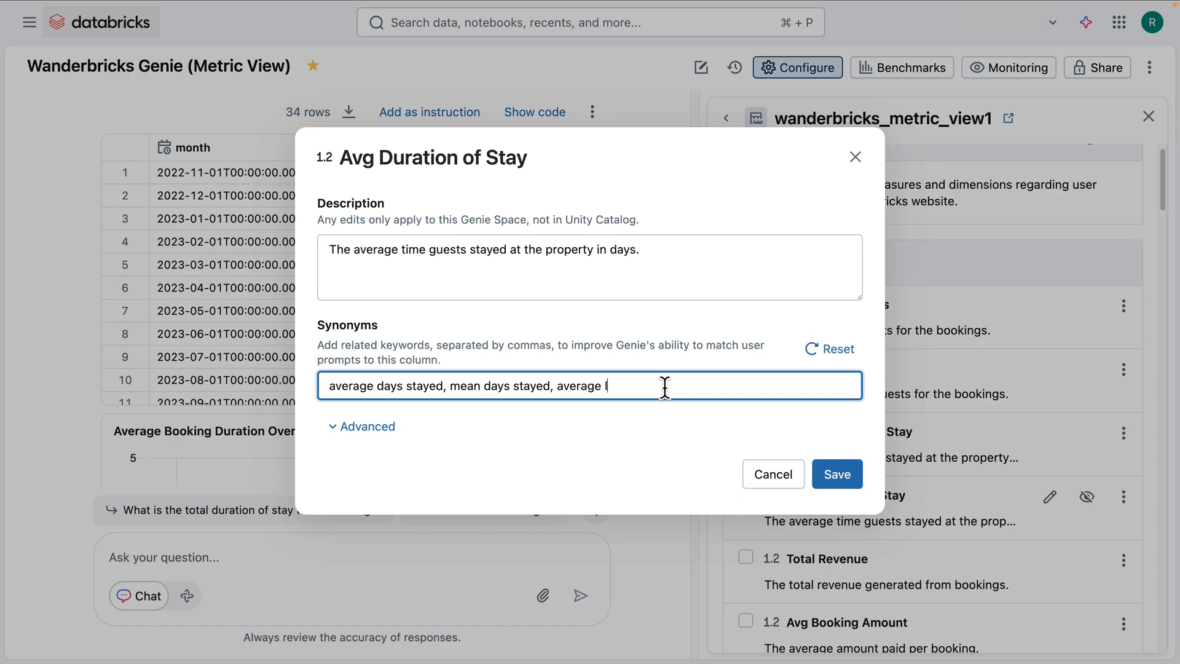
pyautogui.write('ength of stay')
pyautogui.click(836, 476)
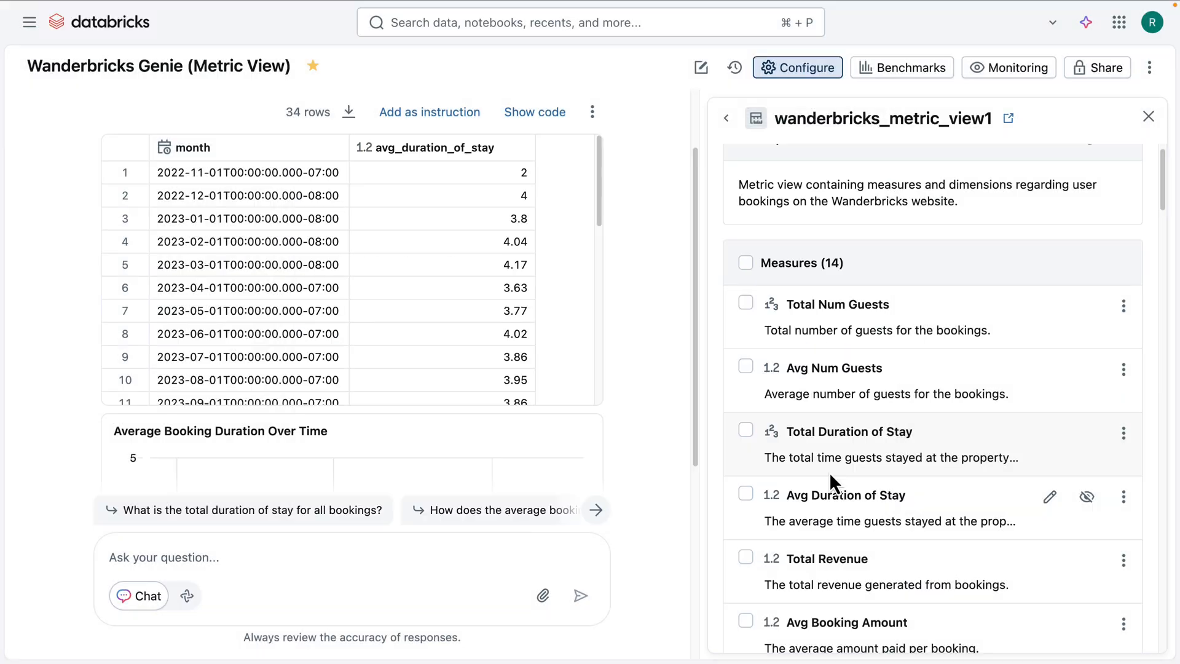
# Step: Ask Genie "show avg length of stay by booking status" and view the resulting chart
pyautogui.click(519, 550)
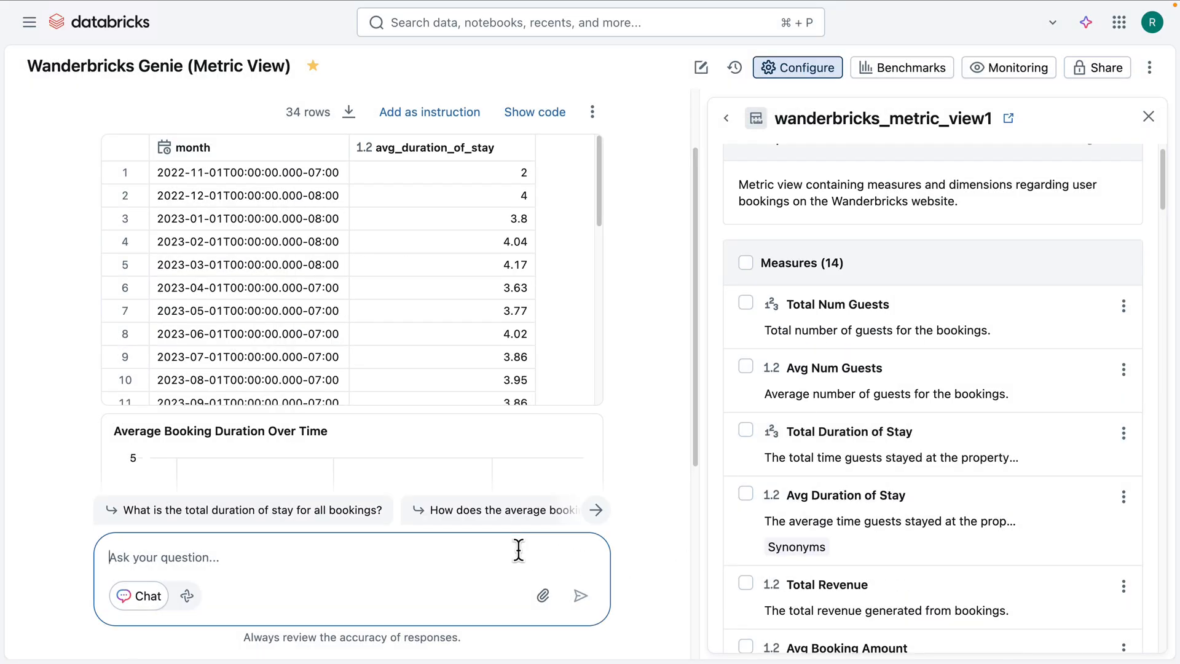
pyautogui.write('show avg le')
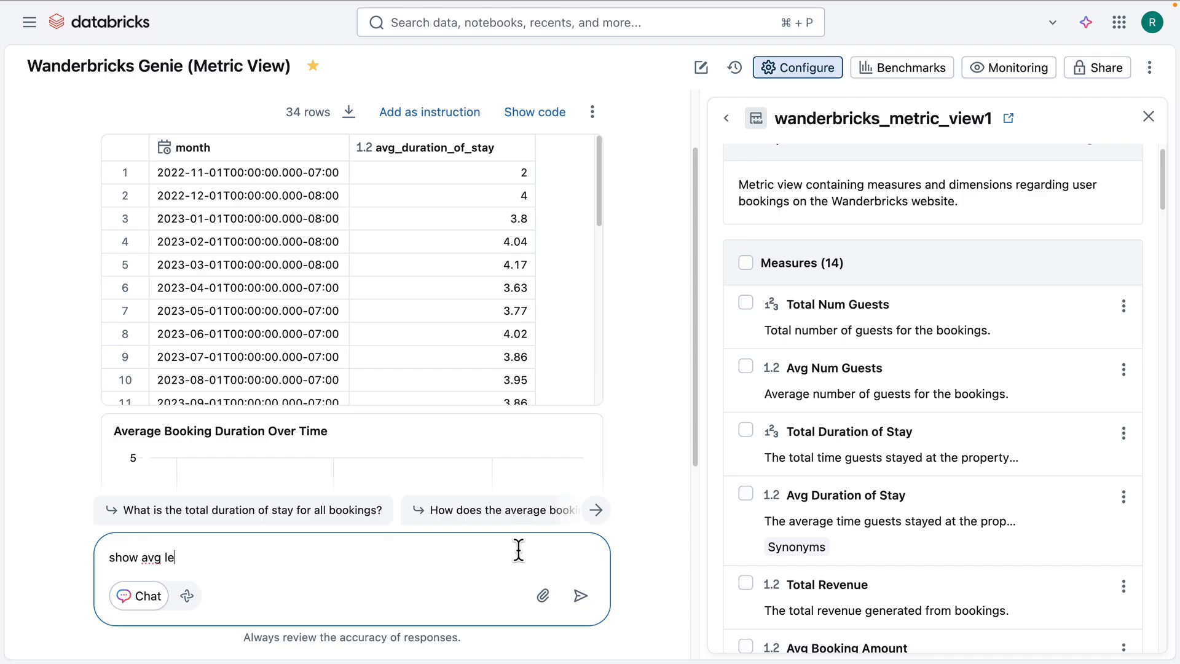
pyautogui.write('ngth of stay by booking status')
pyautogui.press('Return')
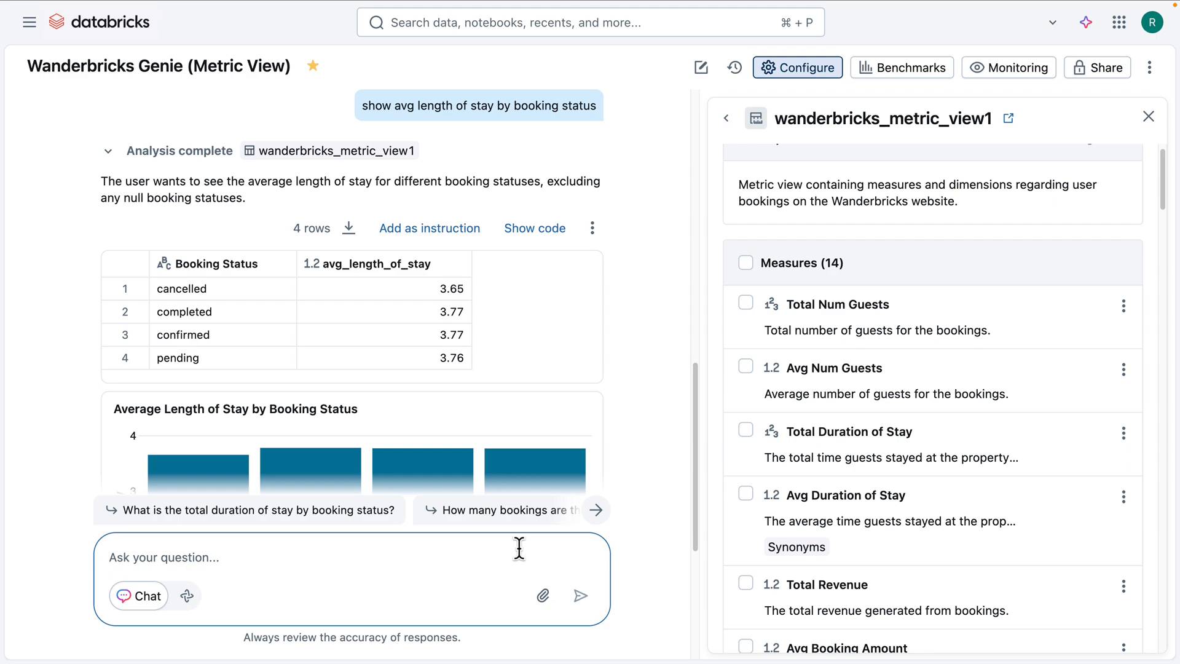
pyautogui.moveTo(697, 480); pyautogui.dragTo(695, 570)
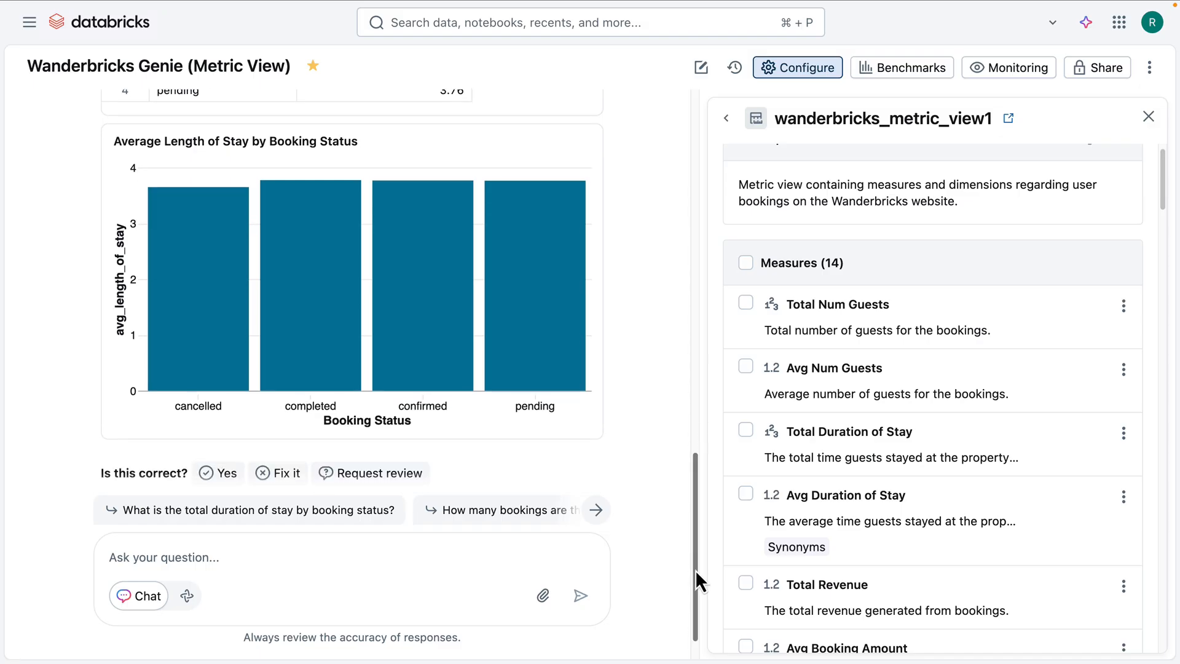